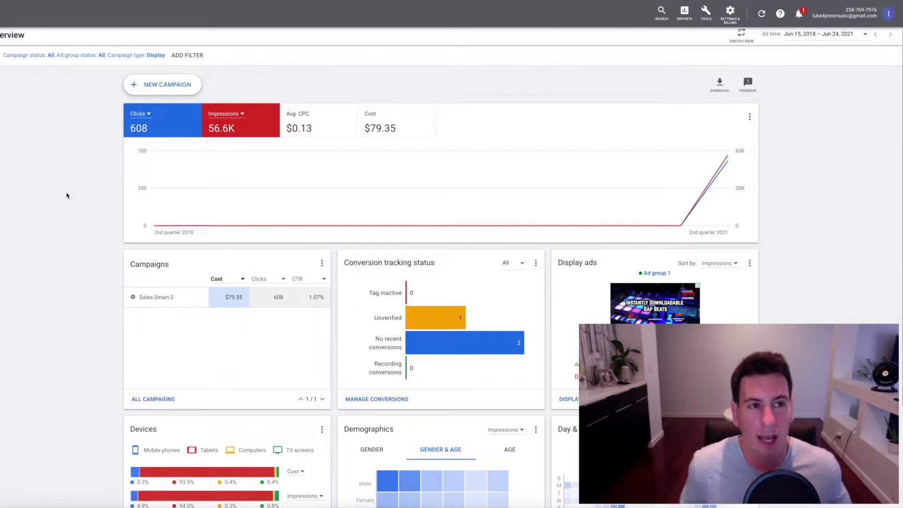
- Start a new campaign with Sales as the goal and Display as the type
scroll(66, 196, "down", 1)
scroll(139, 211, "up", 2)
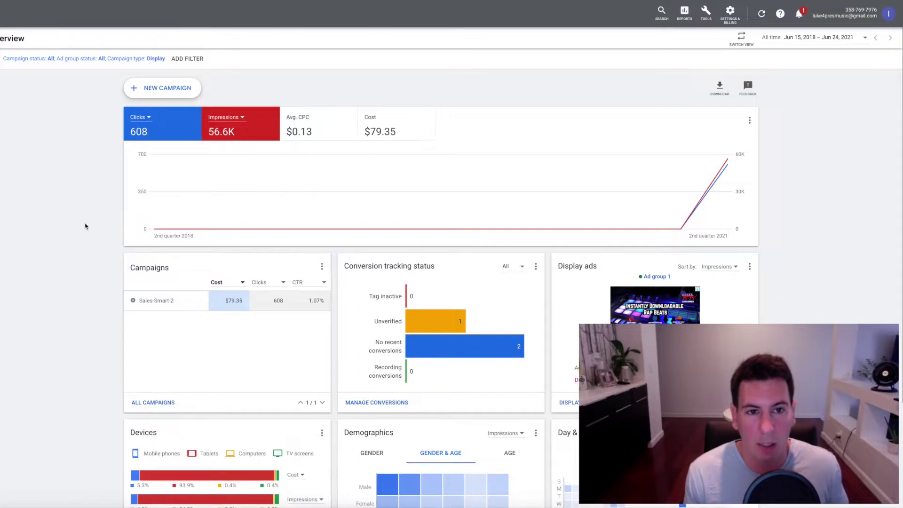
left_click(160, 88)
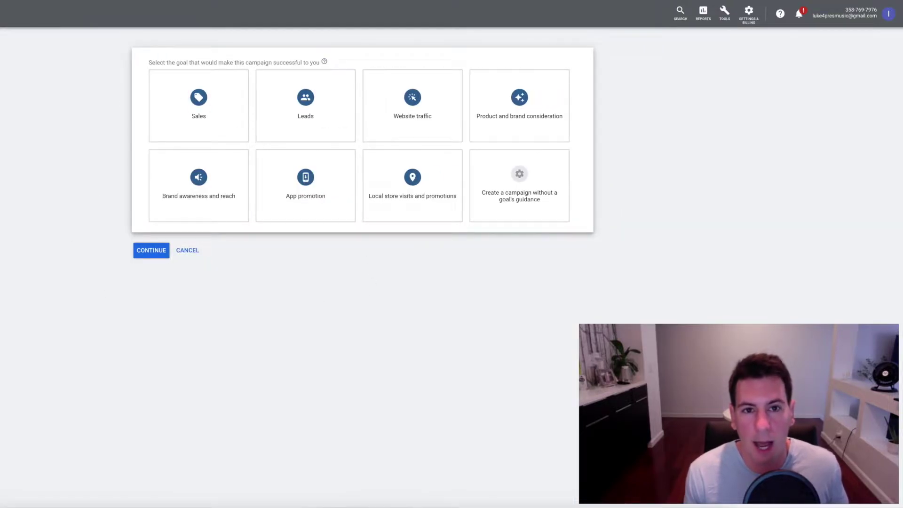
left_click(189, 121)
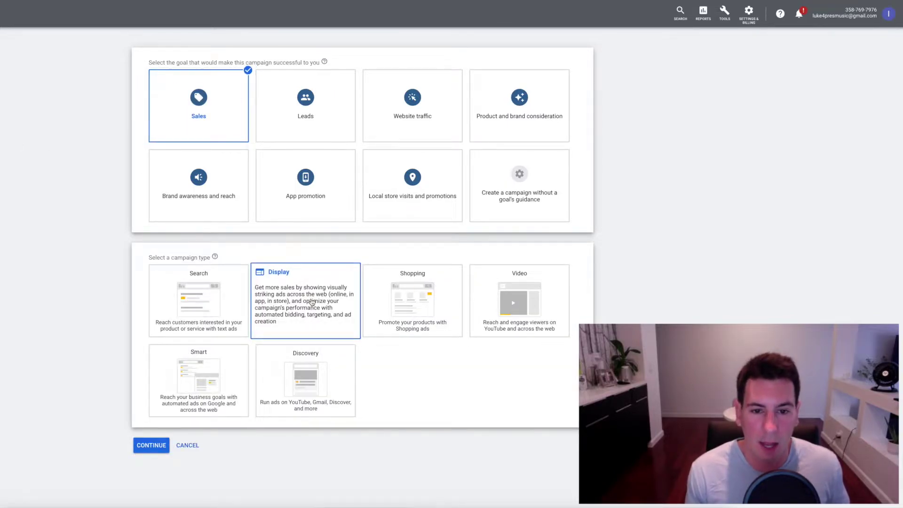
left_click(311, 302)
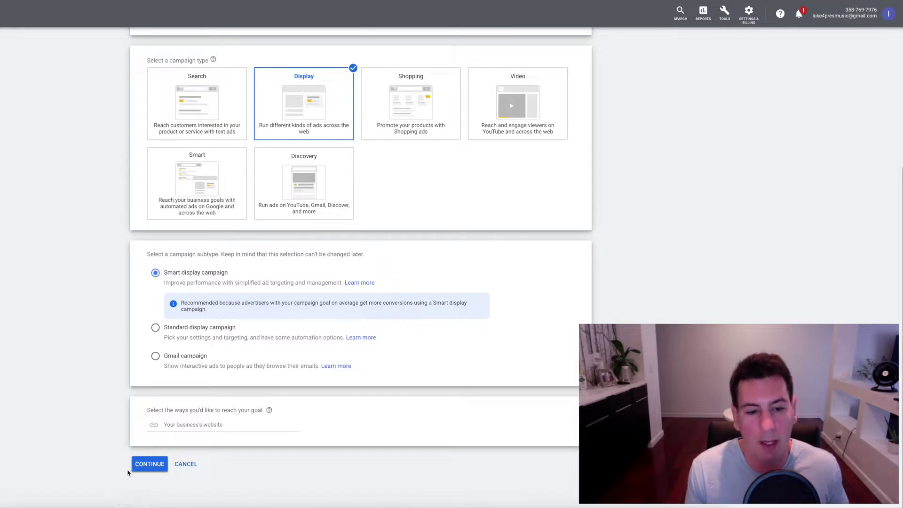
- Keep Smart display campaign and enter the website luke4presbeats.com
left_click(223, 425)
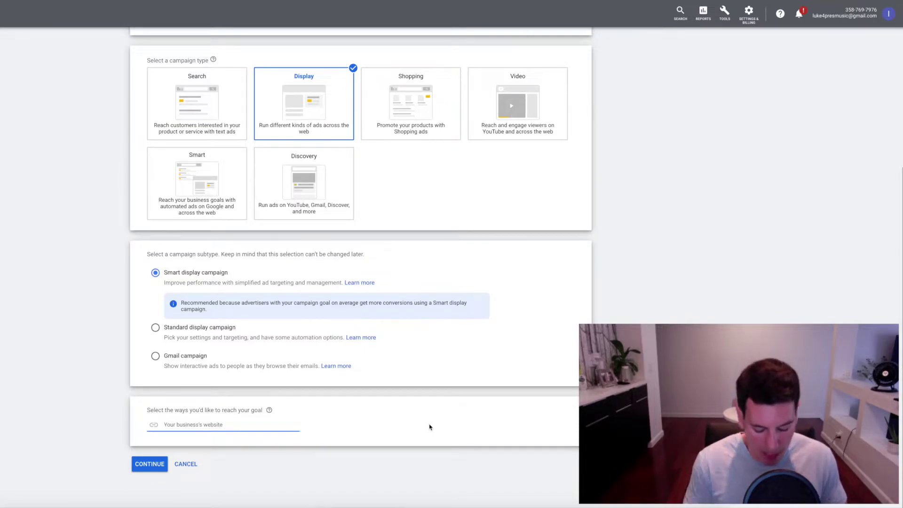
type("luke4presbe")
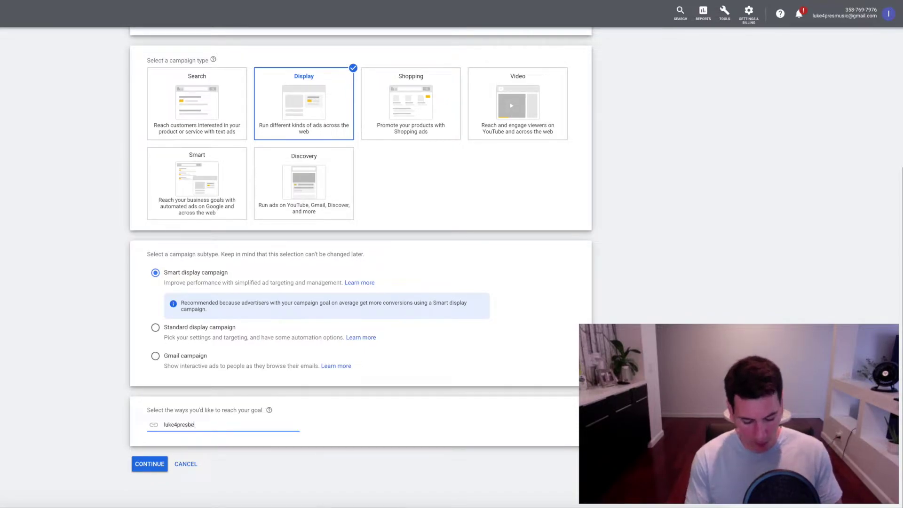
type("ats.com")
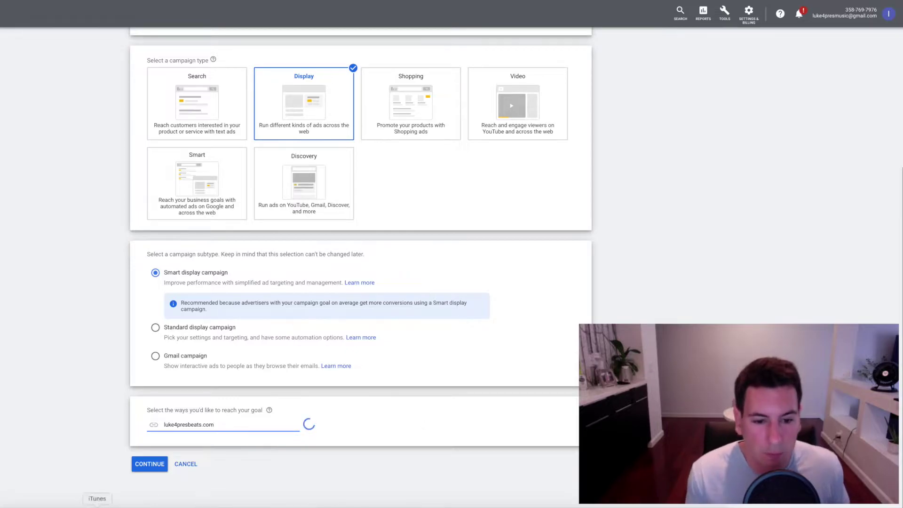
left_click(144, 466)
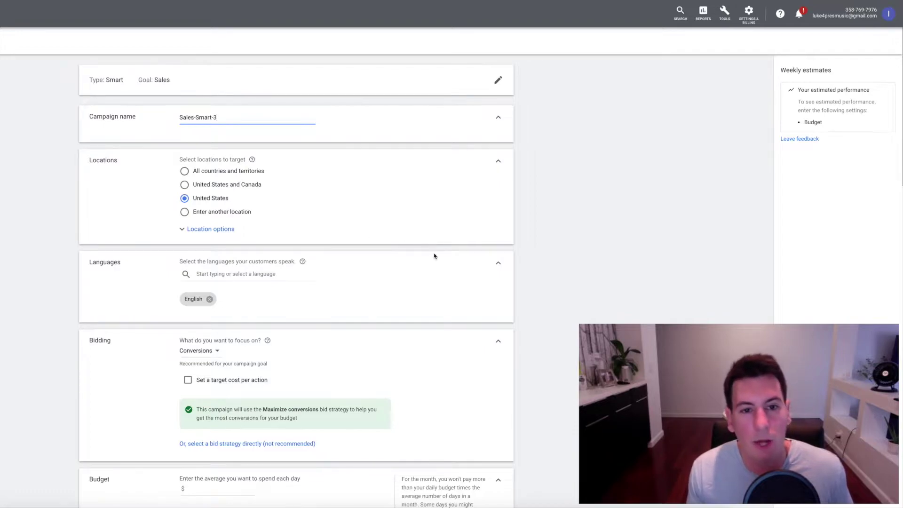
- Turn on 'Set a target cost per action' in the Bidding section
scroll(443, 262, "down", 1)
scroll(477, 270, "down", 1)
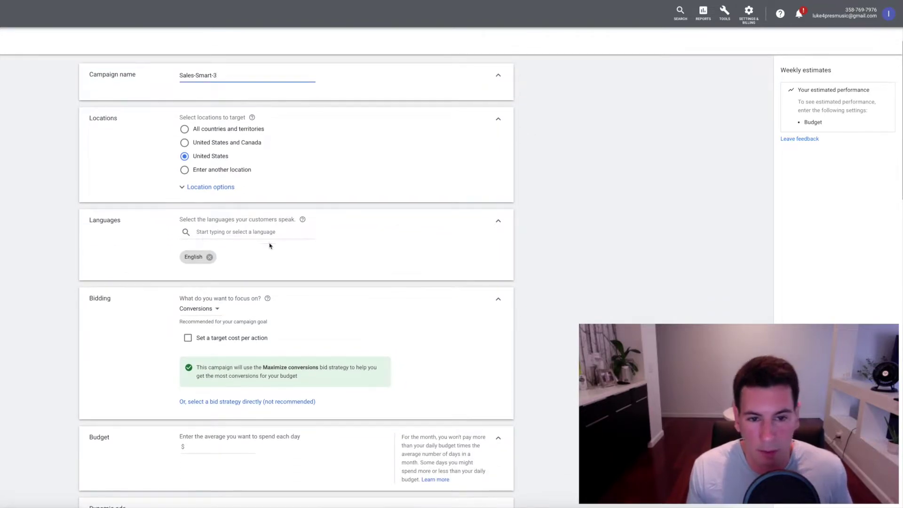
scroll(381, 244, "down", 3)
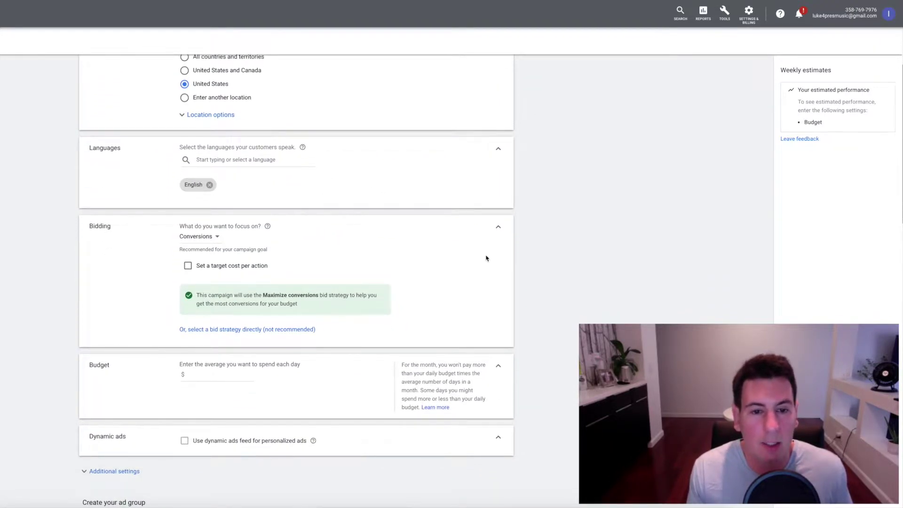
left_click(187, 265)
scroll(447, 256, "down", 1)
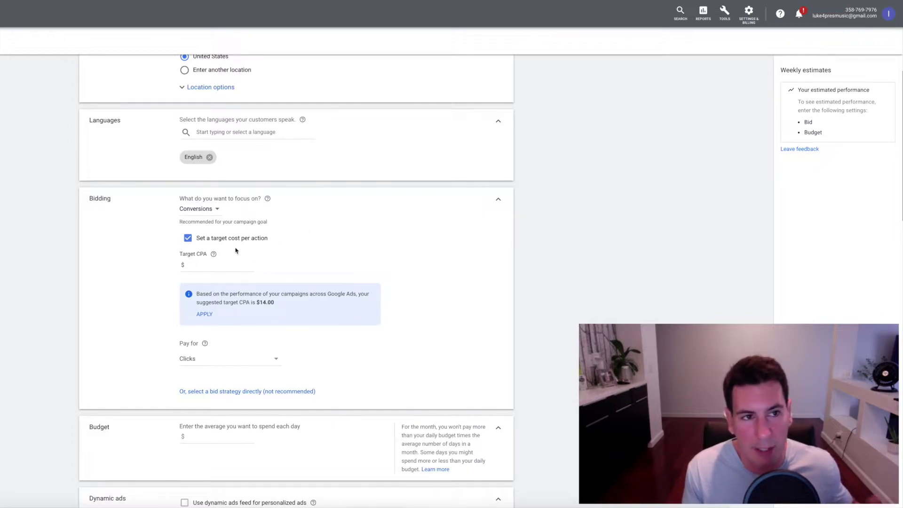
- Keep the bidding focus on Conversions
left_click(217, 212)
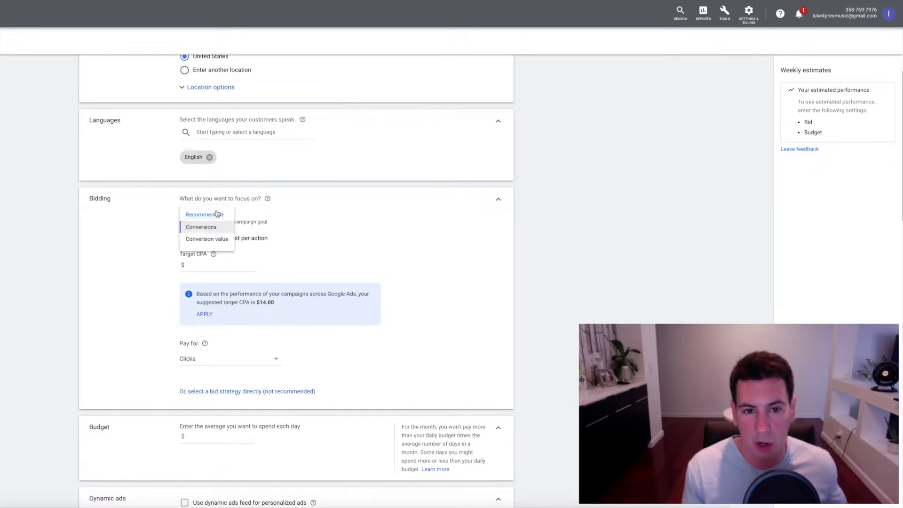
left_click(322, 223)
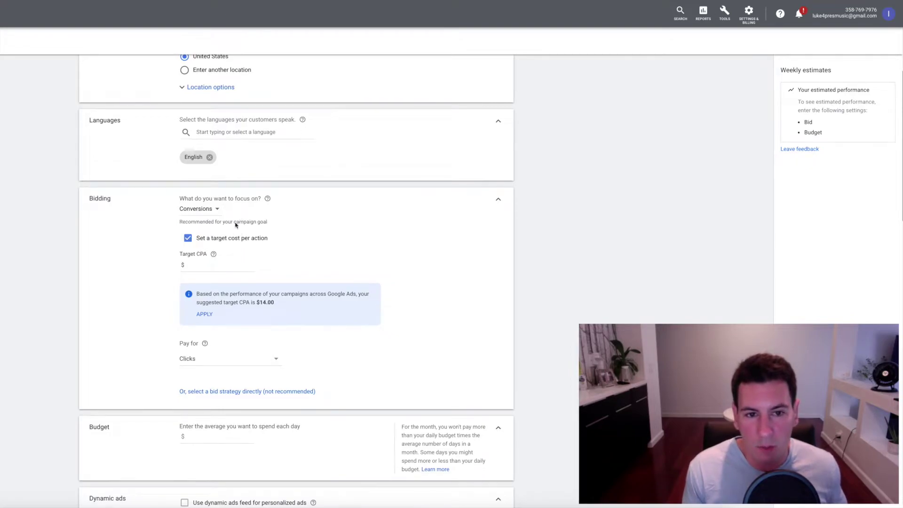
left_click(229, 395)
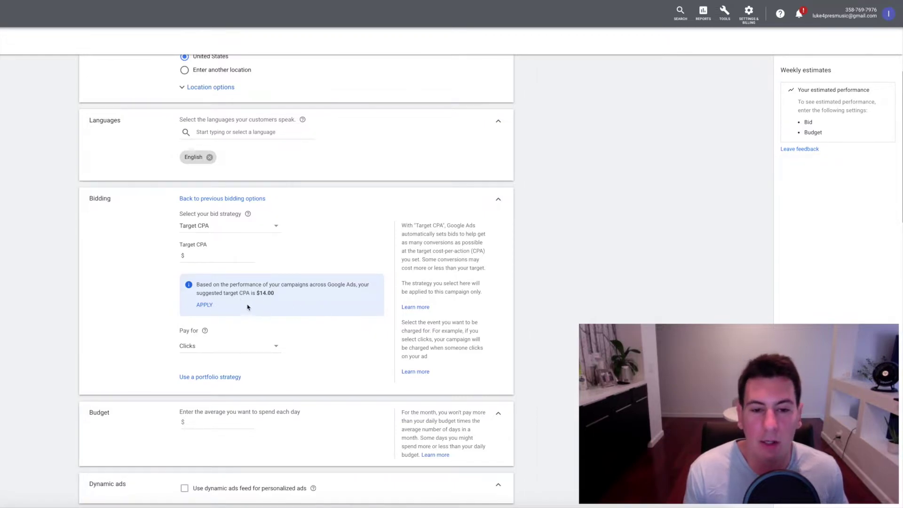
- Apply the suggested $14.00 Target CPA and keep paying for Clicks
left_click(204, 304)
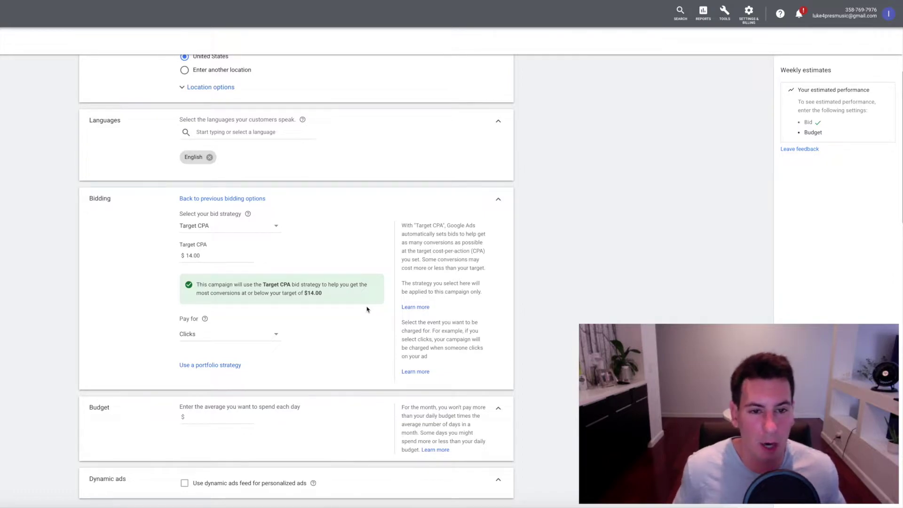
scroll(368, 309, "down", 1)
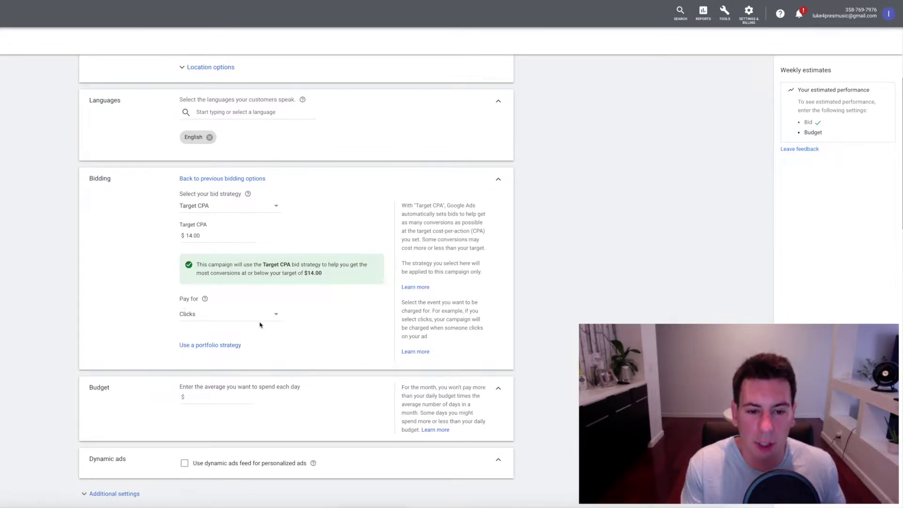
left_click(275, 316)
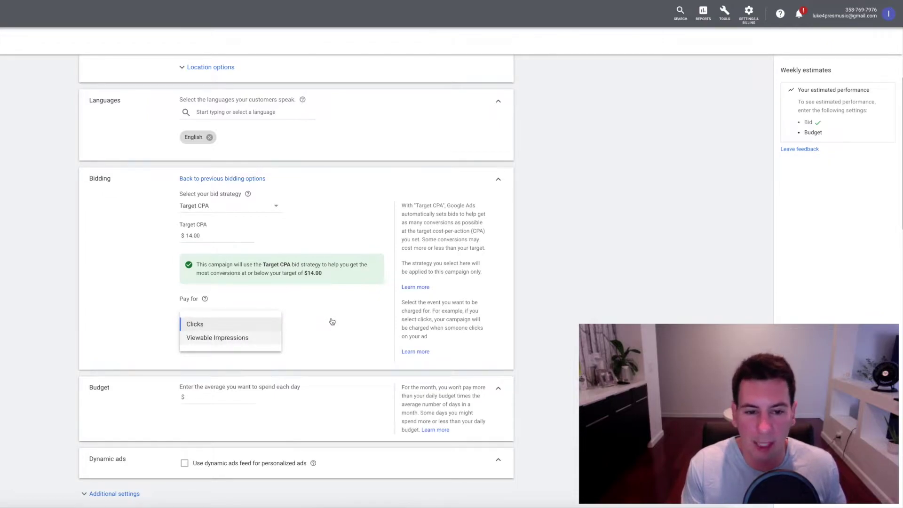
left_click(332, 321)
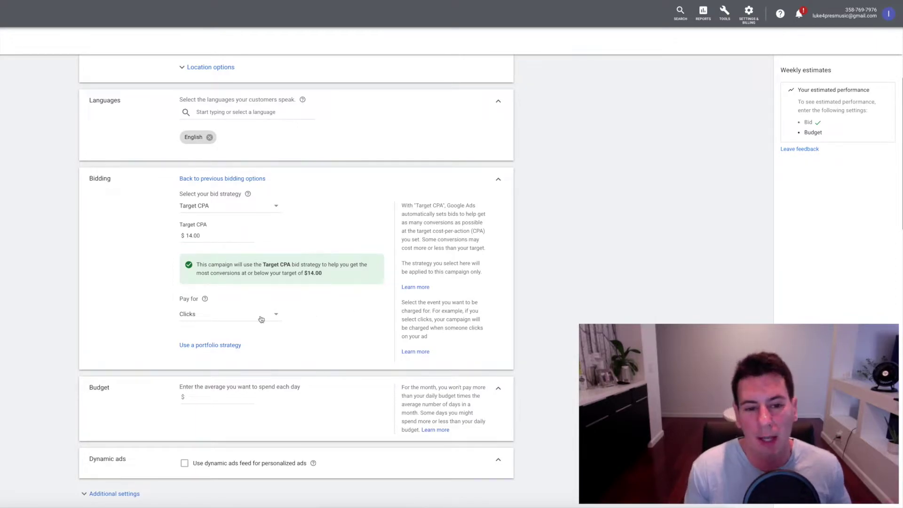
- Enter a $20.00 average daily budget for Sales-Smart-3
key("Tab")
scroll(367, 351, "down", 3)
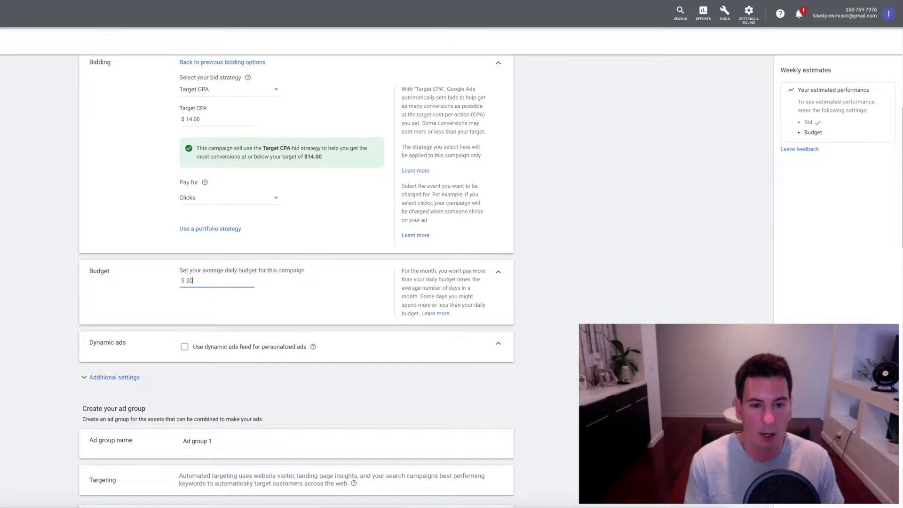
left_click(359, 285)
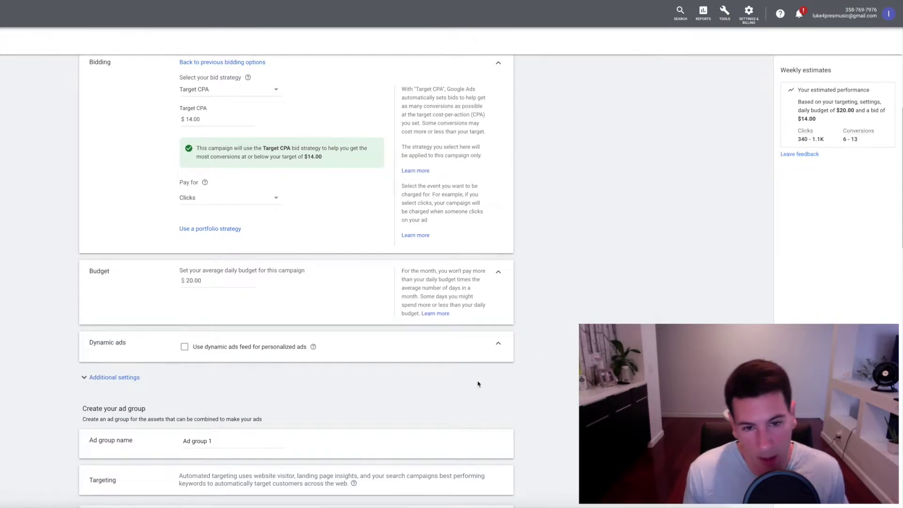
scroll(478, 382, "down", 1)
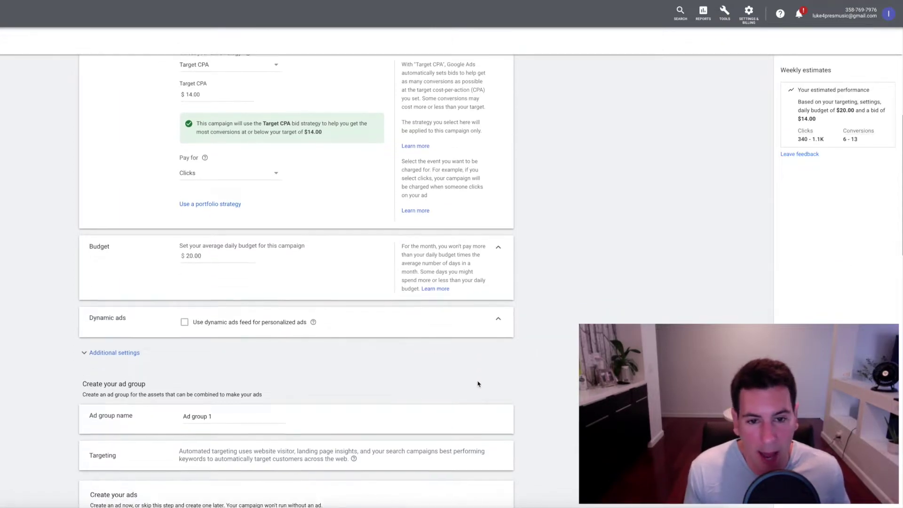
scroll(513, 348, "down", 1)
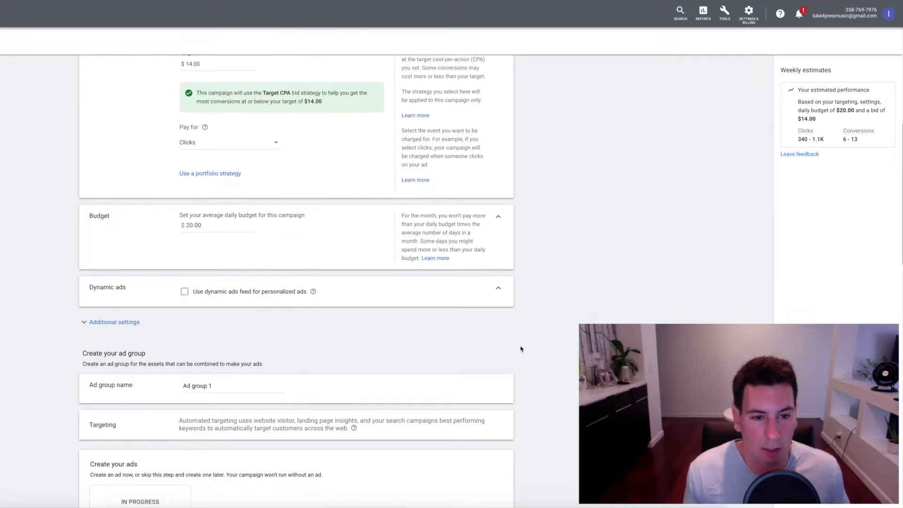
- Toggle the Dynamic ads section and expand Additional settings for dates, conversions and exclusions
left_click(497, 289)
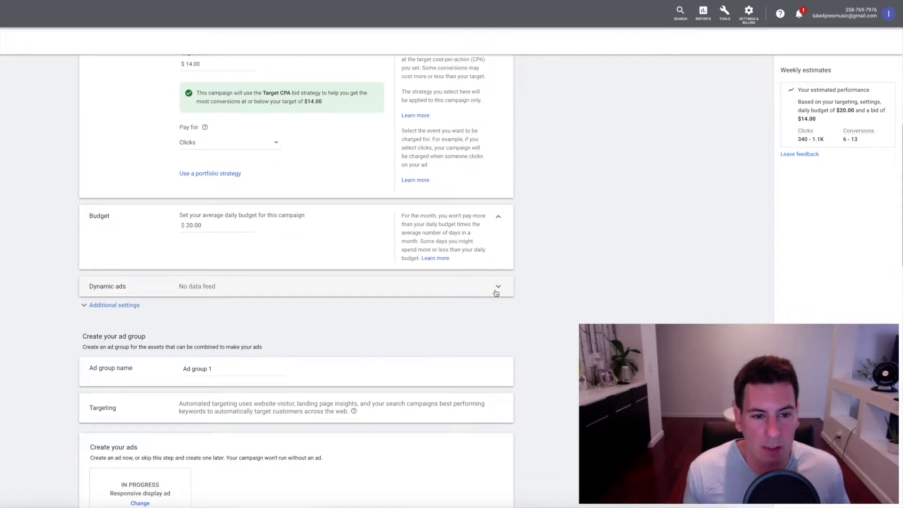
left_click(496, 291)
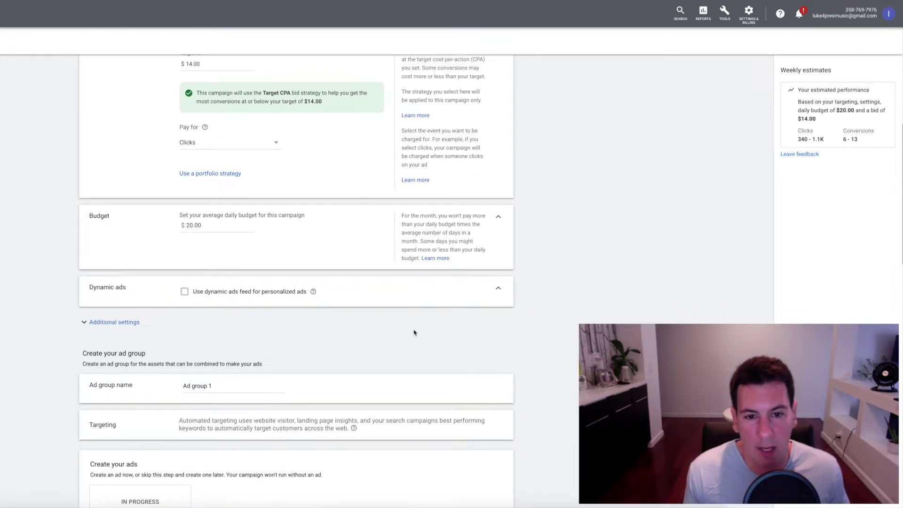
scroll(415, 332, "down", 1)
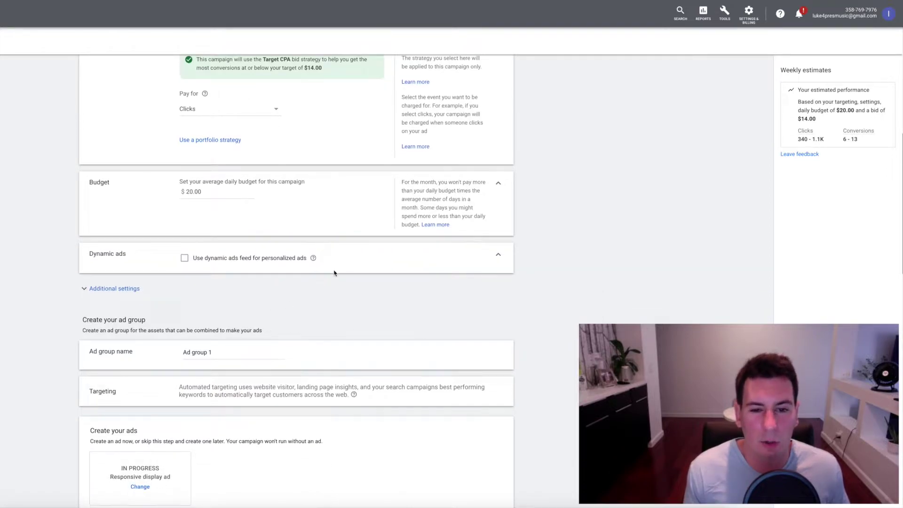
mouse_move(314, 258)
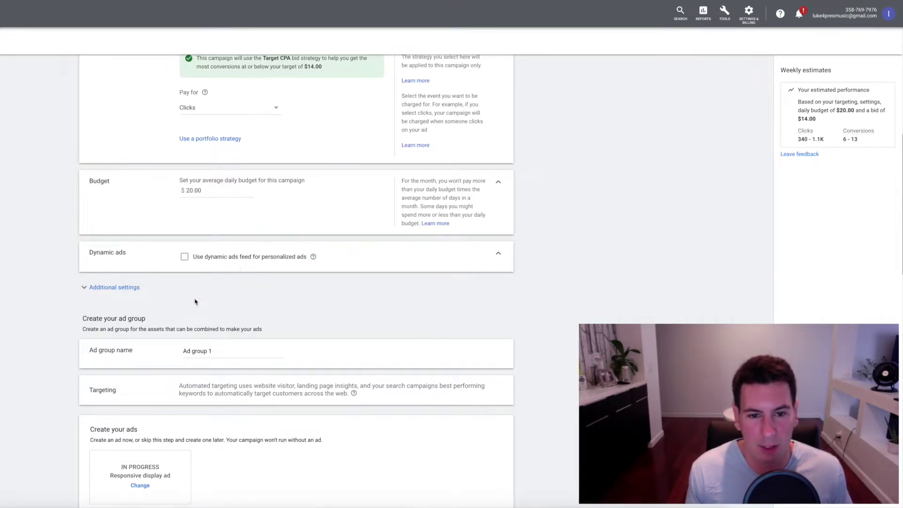
left_click(114, 287)
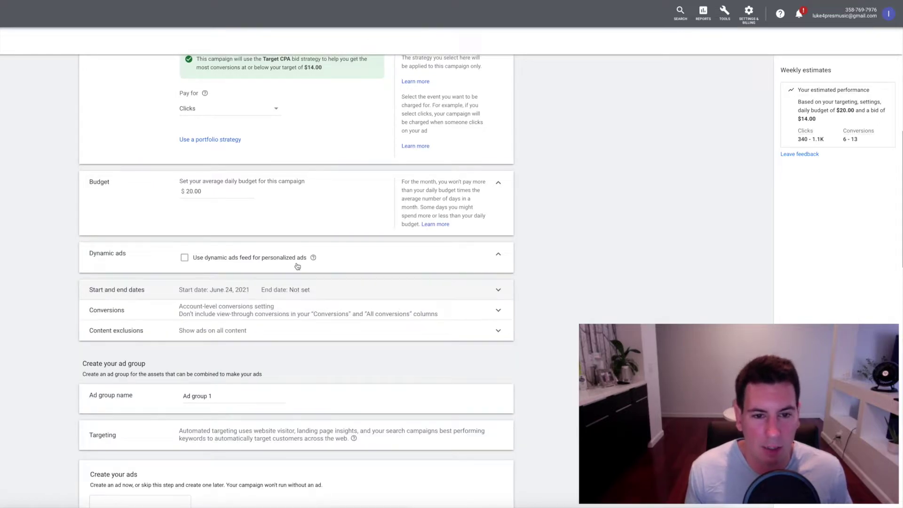
scroll(301, 352, "down", 1)
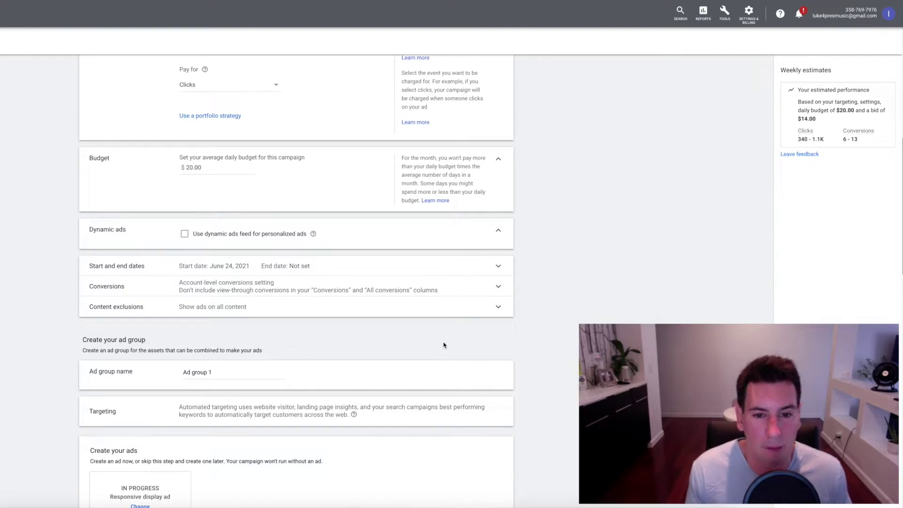
scroll(438, 343, "down", 2)
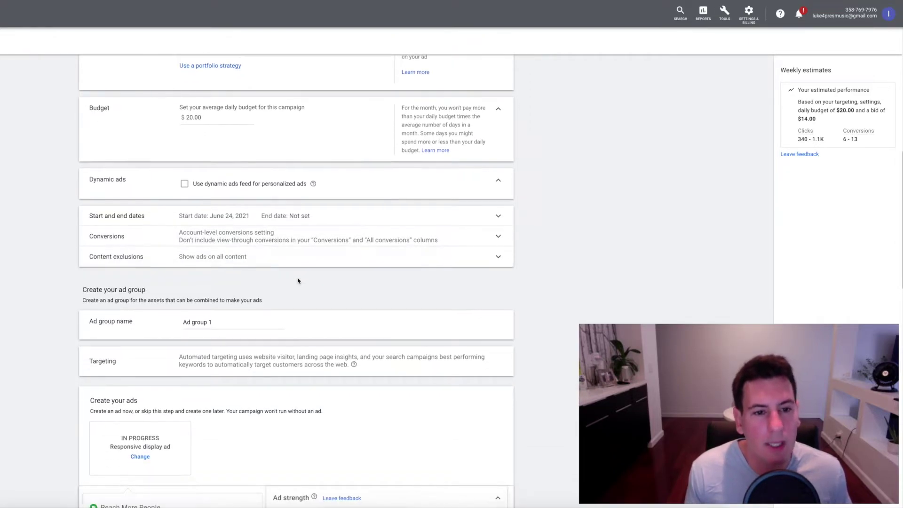
scroll(104, 263, "down", 1)
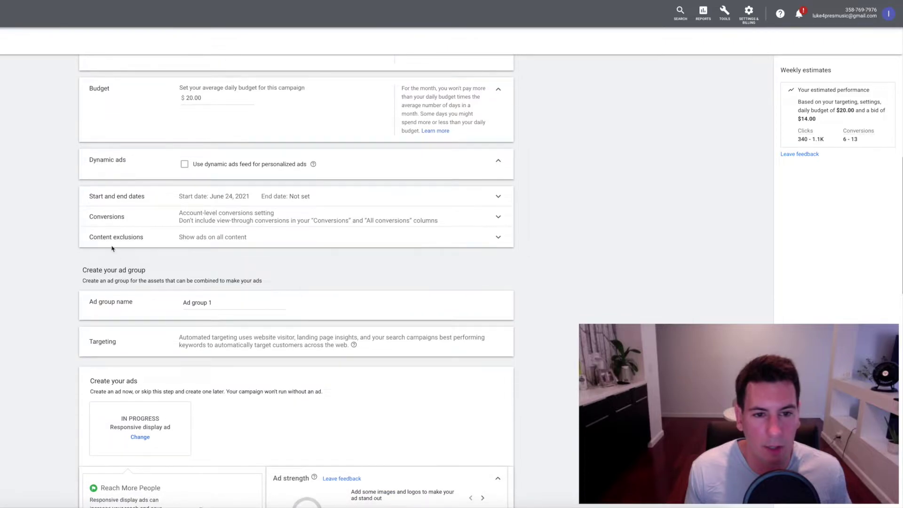
left_click(222, 242)
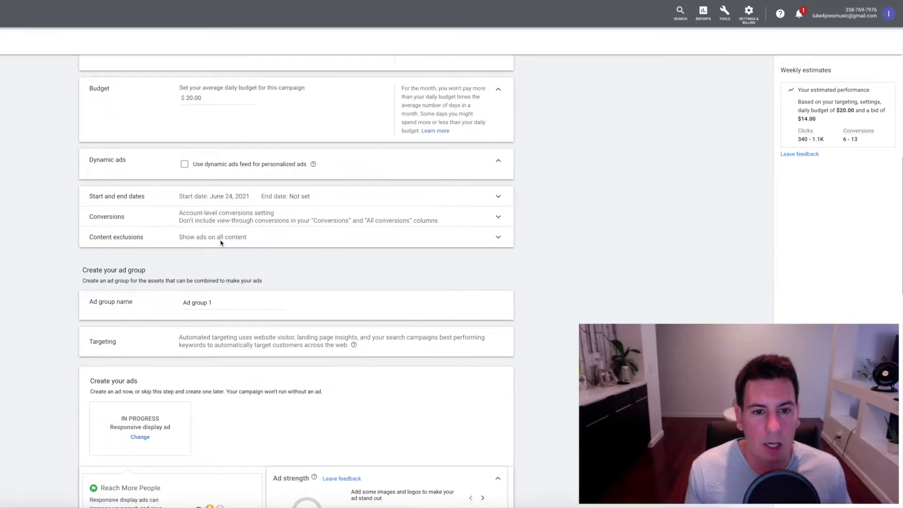
scroll(376, 343, "down", 1)
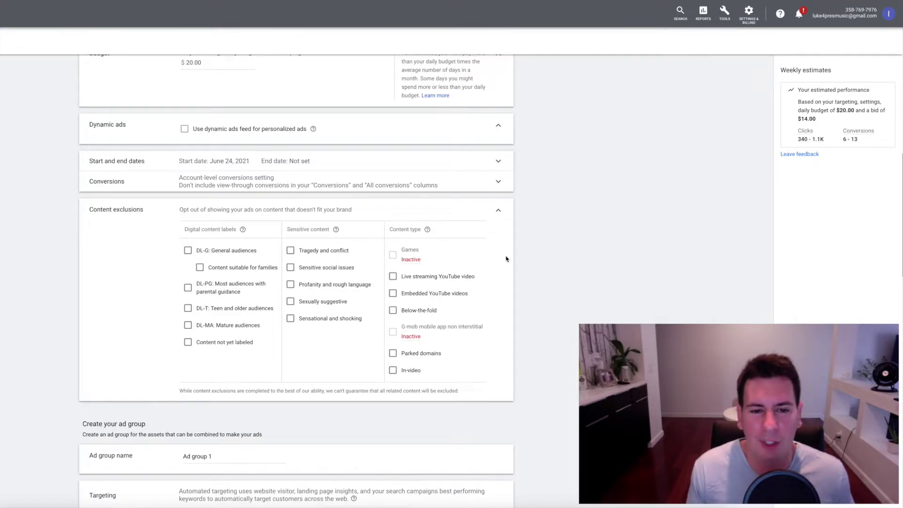
left_click(498, 210)
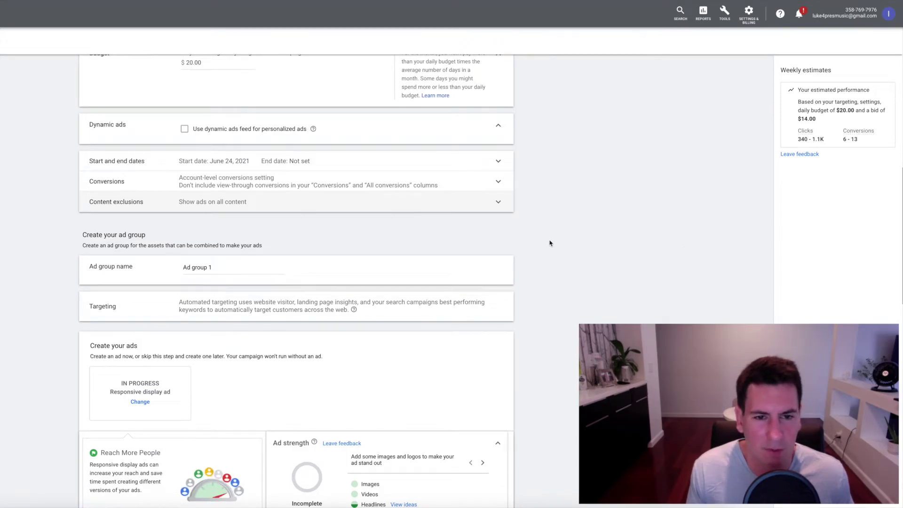
scroll(550, 246, "down", 3)
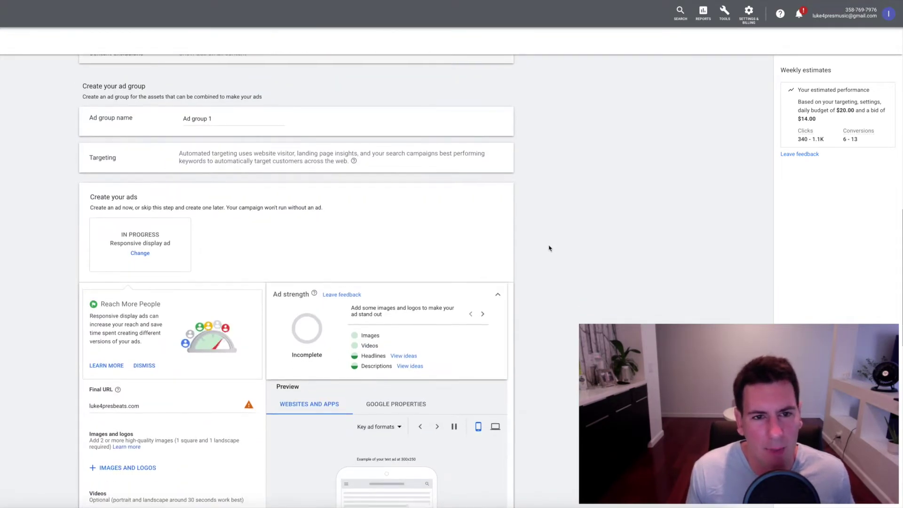
scroll(548, 246, "up", 1)
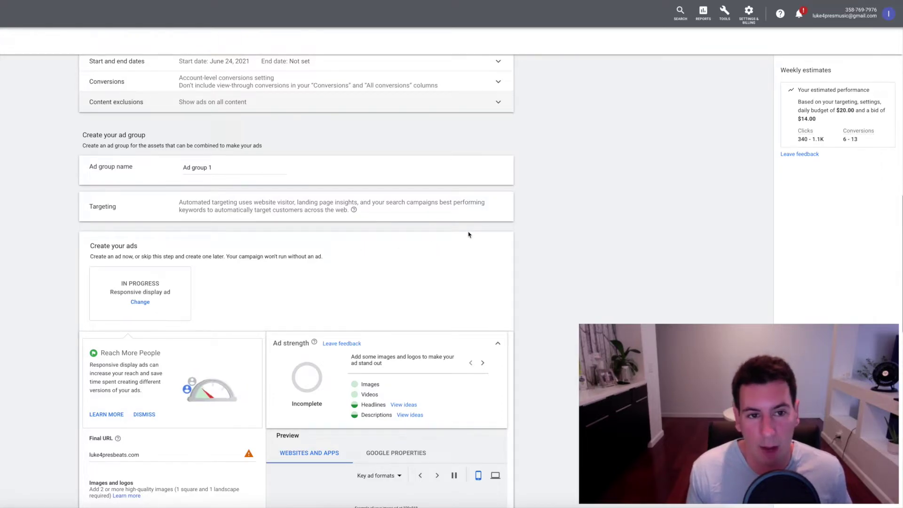
scroll(469, 234, "down", 1)
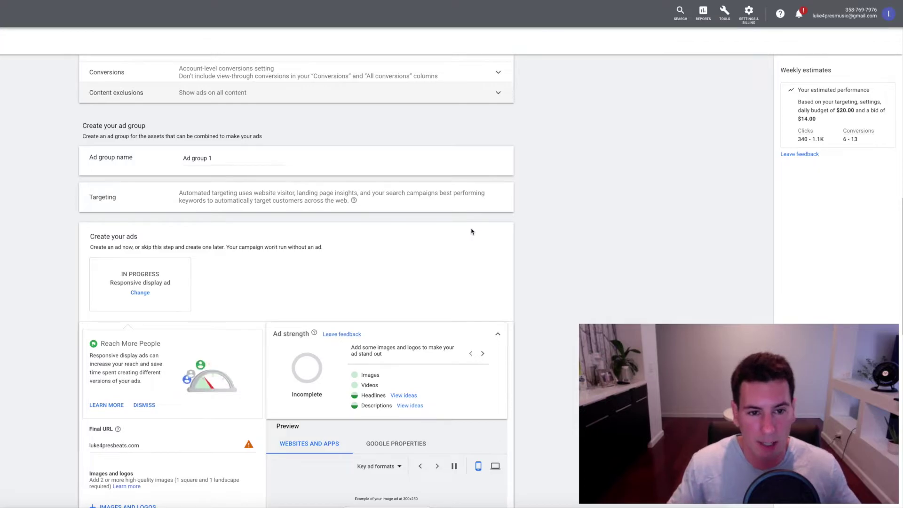
scroll(535, 220, "down", 4)
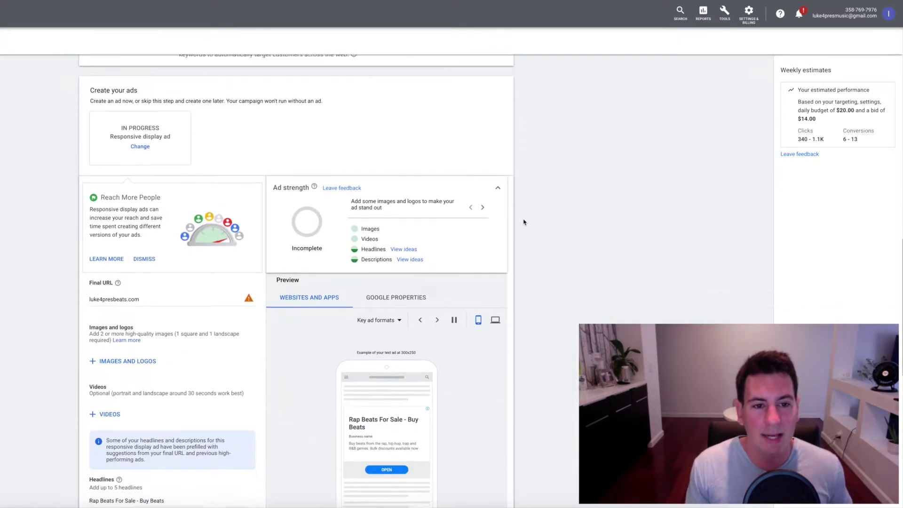
- Open Images and logos in the ad editor to see the four website-scanned images
scroll(539, 222, "down", 1)
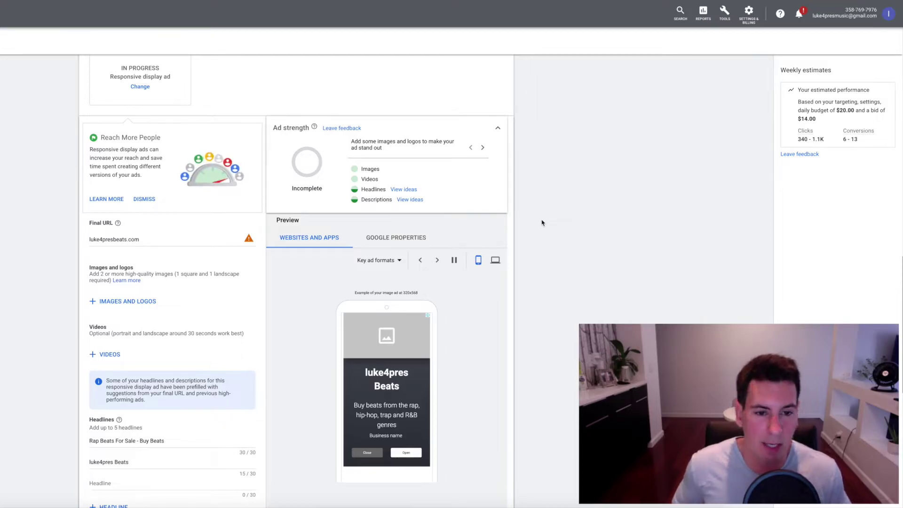
scroll(231, 295, "down", 1)
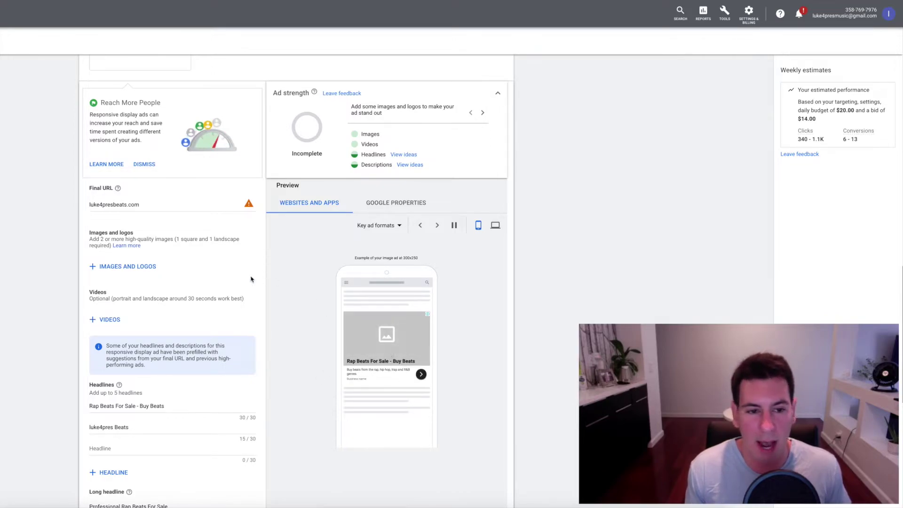
left_click(119, 271)
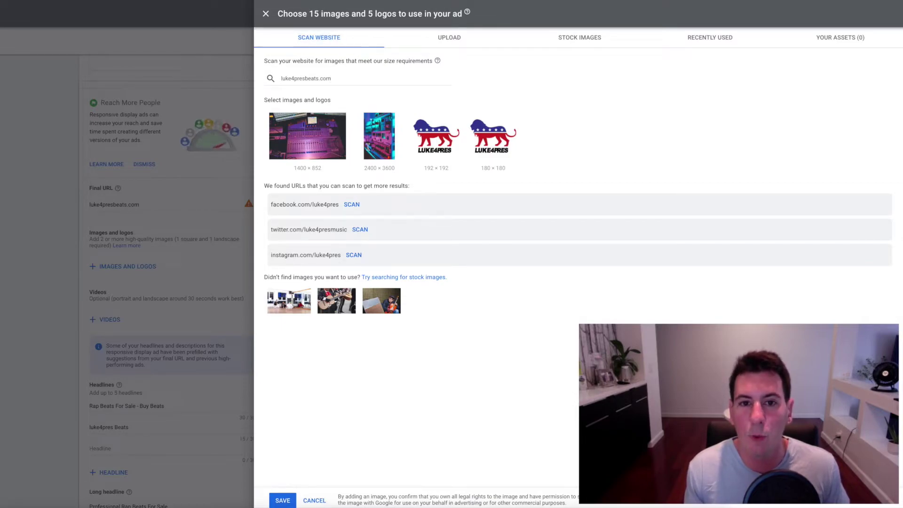
- Preview the 192 × 192 lion logo and Recently used, then close without adding images
mouse_move(520, 147)
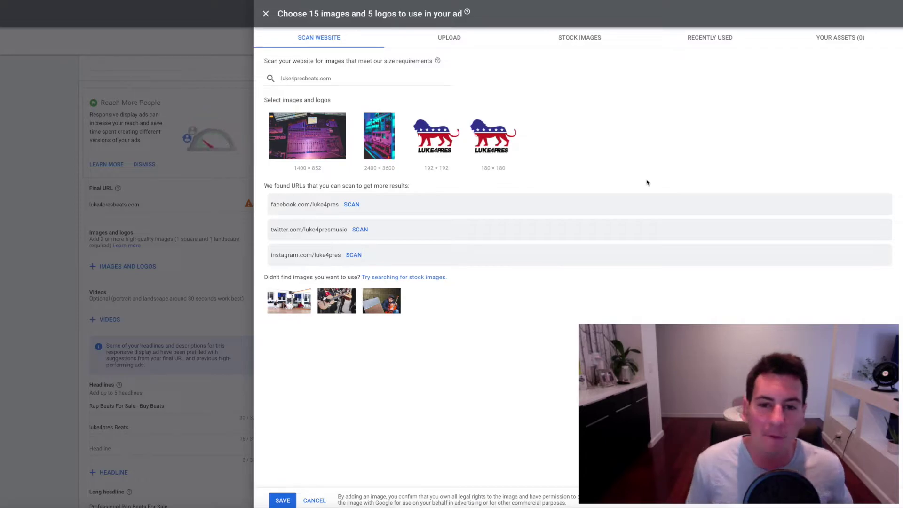
left_click(436, 138)
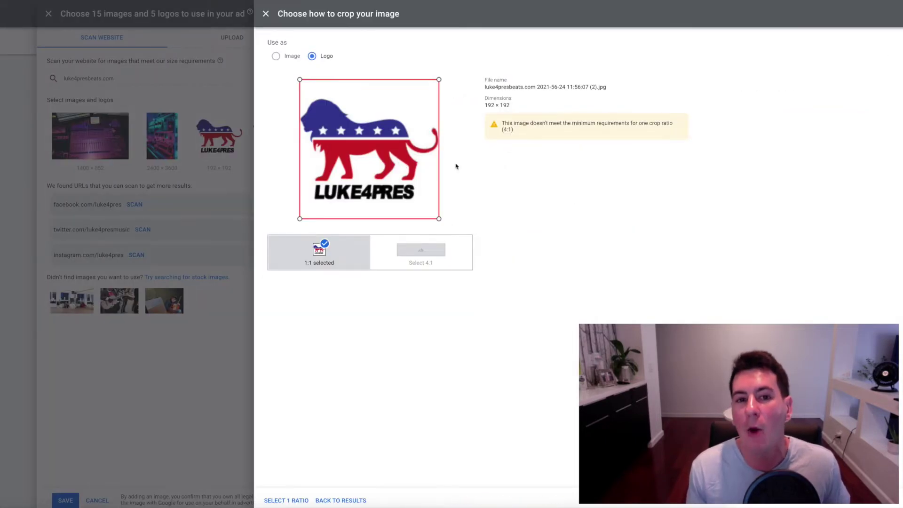
left_click(236, 295)
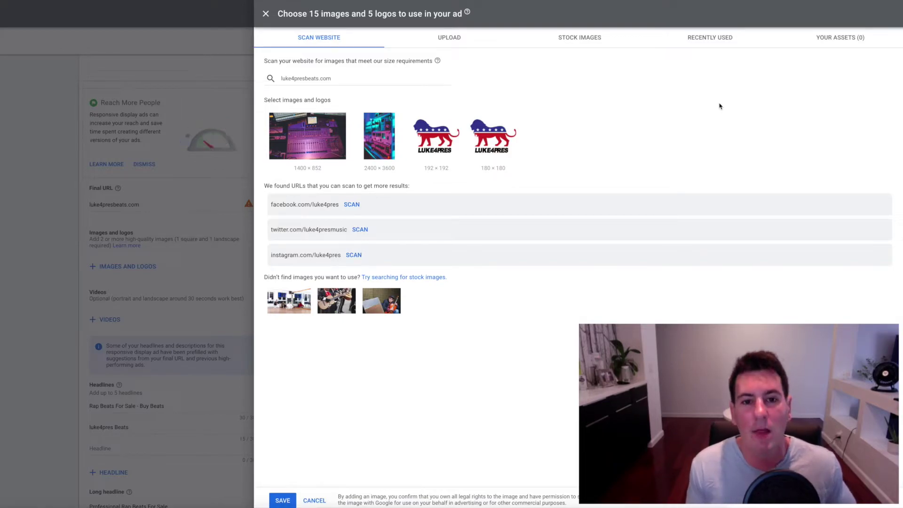
left_click(706, 40)
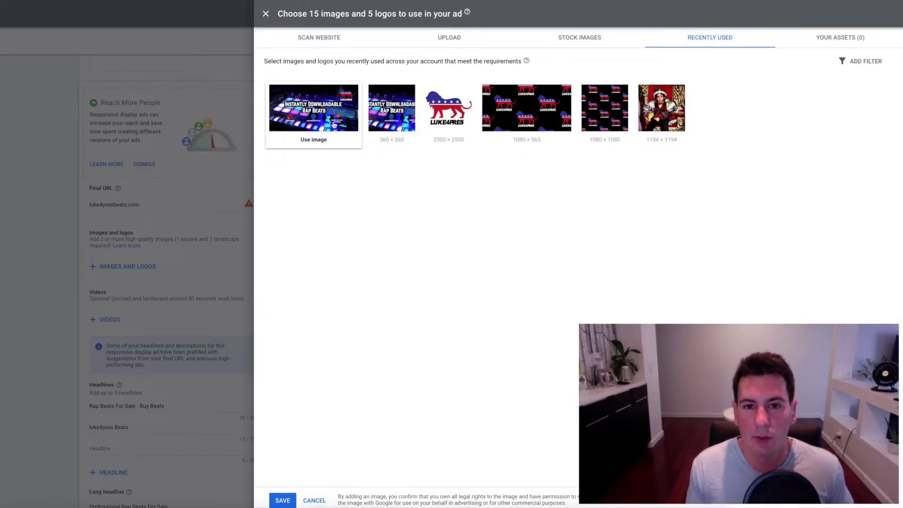
mouse_move(309, 123)
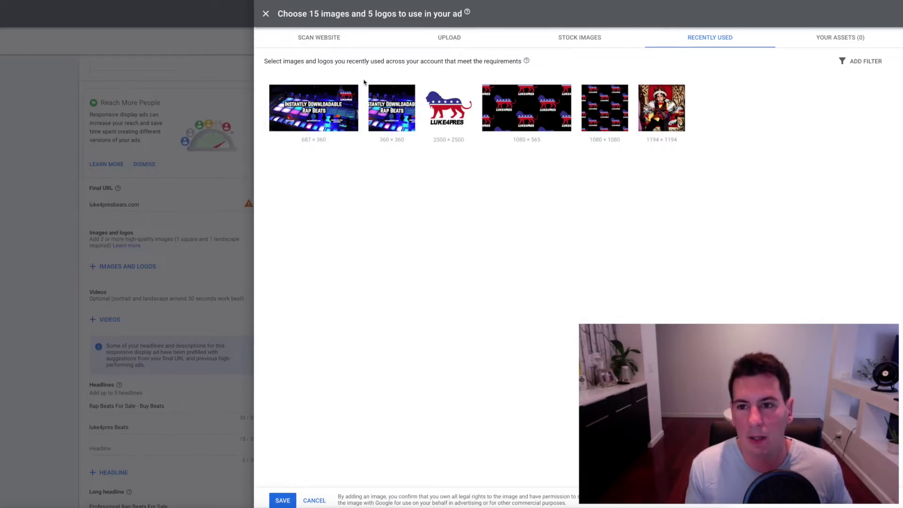
left_click(265, 14)
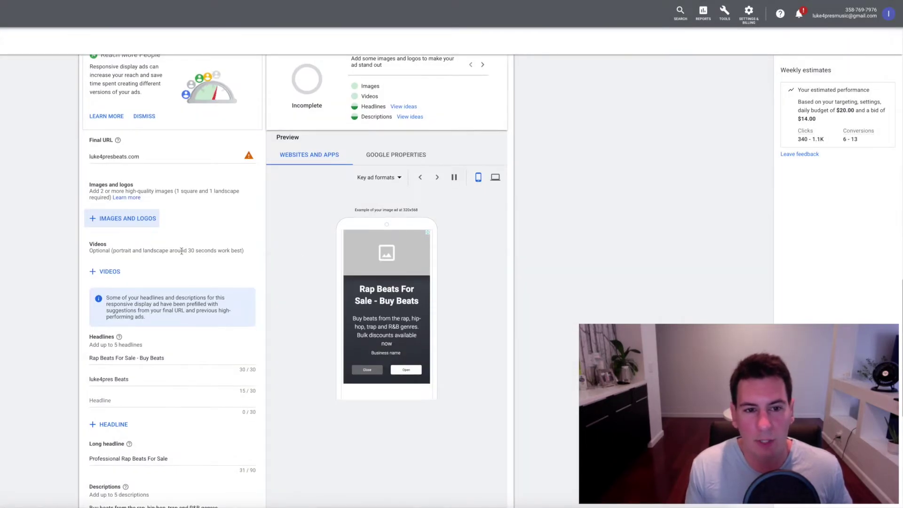
- Search YouTube for 'aggressive expansion luke4pres' and select the Yung Mal type-beat video
scroll(141, 263, "down", 1)
left_click(101, 237)
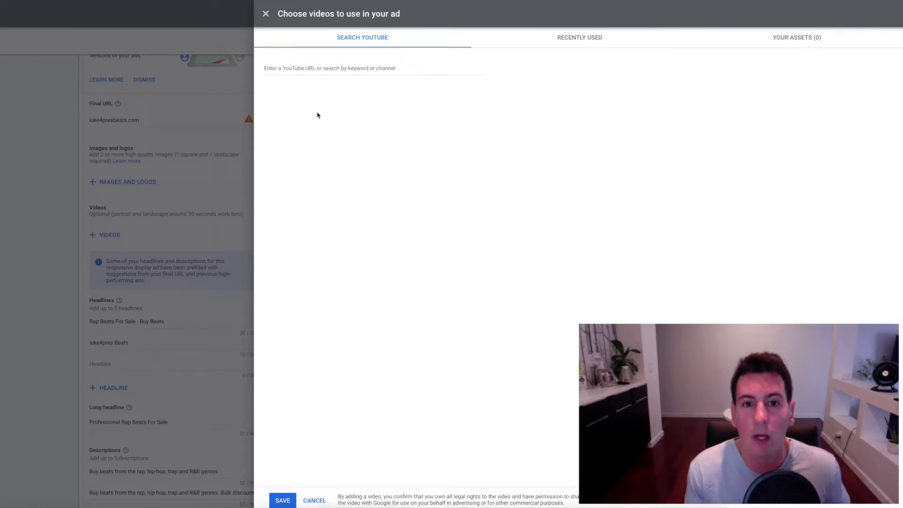
left_click(319, 69)
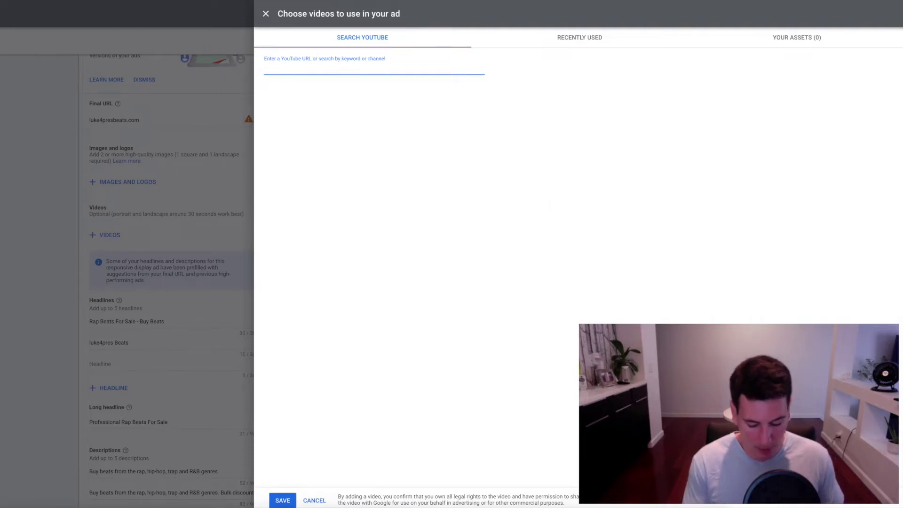
type("aggressive")
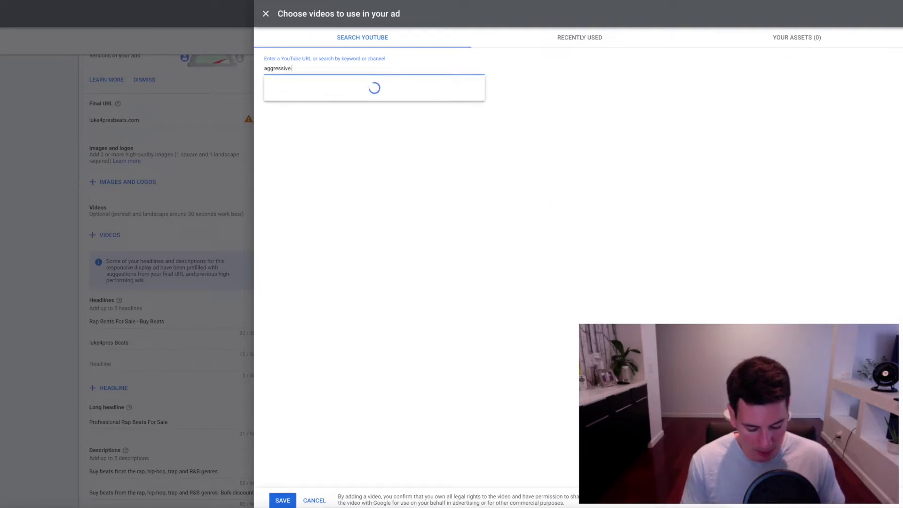
type(" expansion luke4pres")
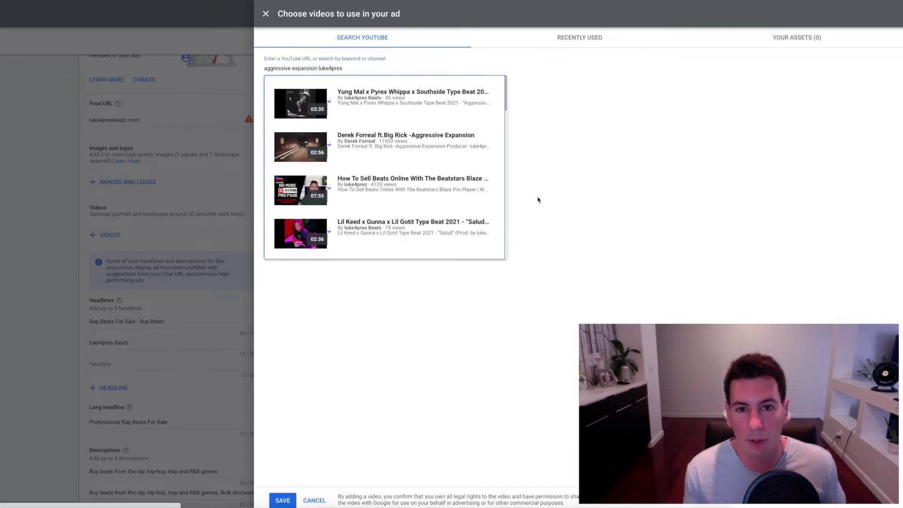
left_click(427, 101)
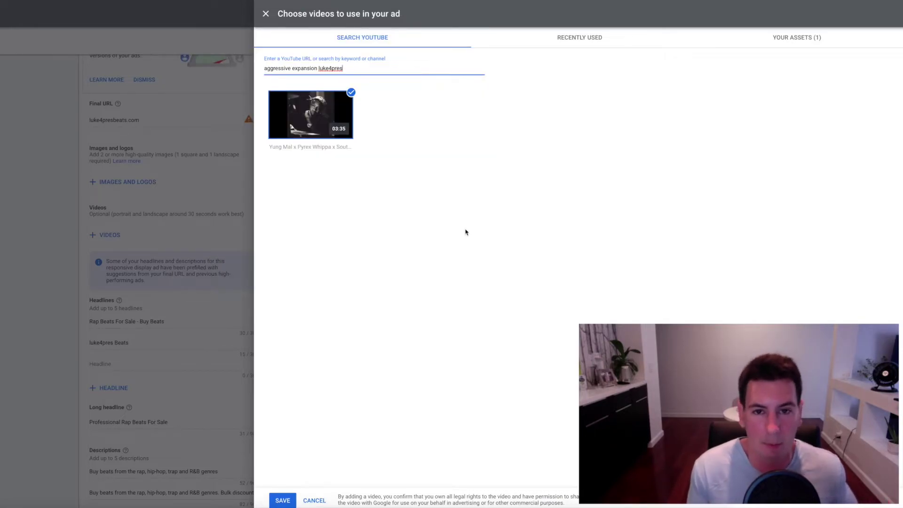
left_click(471, 91)
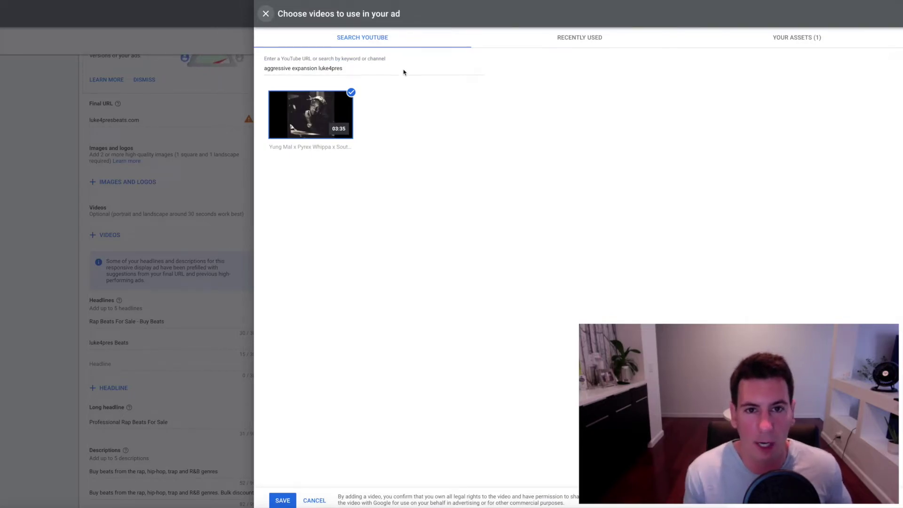
- Cancel the video chooser so no video is added to the ad
left_click(314, 500)
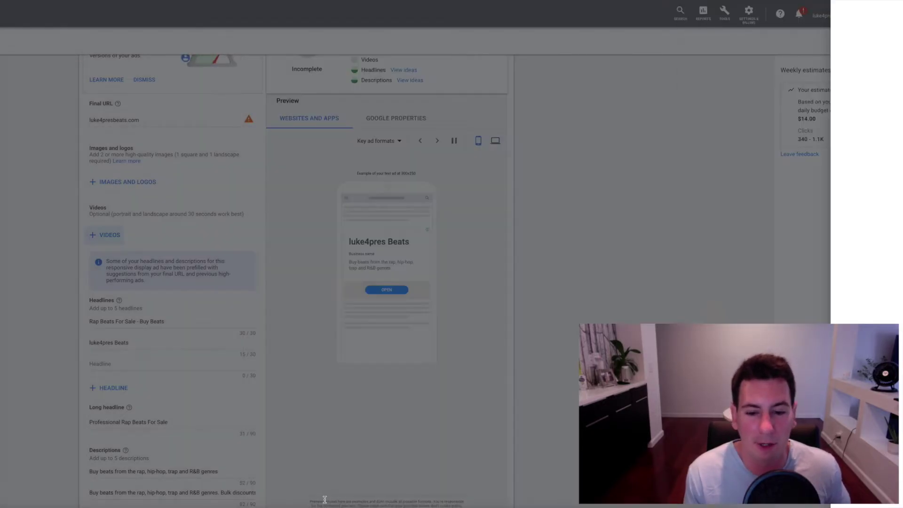
scroll(239, 360, "down", 1)
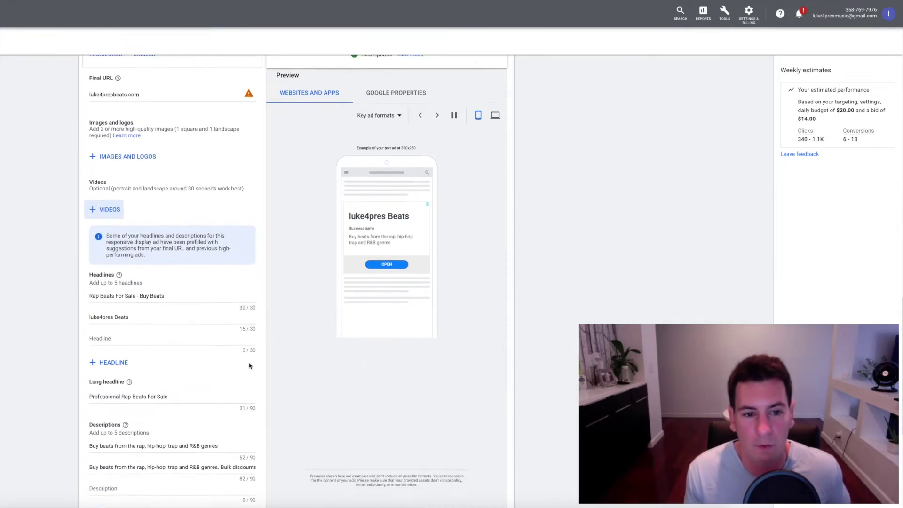
scroll(244, 362, "down", 1)
scroll(368, 414, "up", 1)
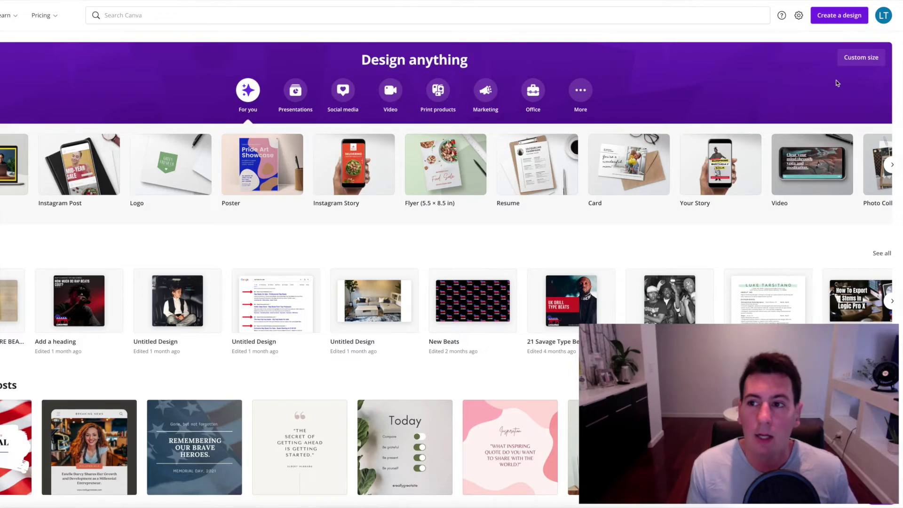
- Start a Canva custom-size design 300 px wide and 250 px high
left_click(868, 62)
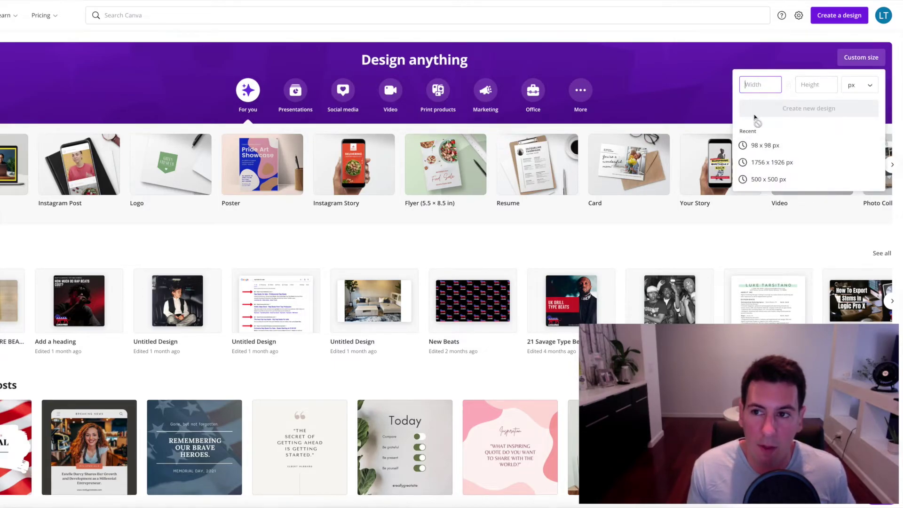
scroll(799, 162, "down", 1)
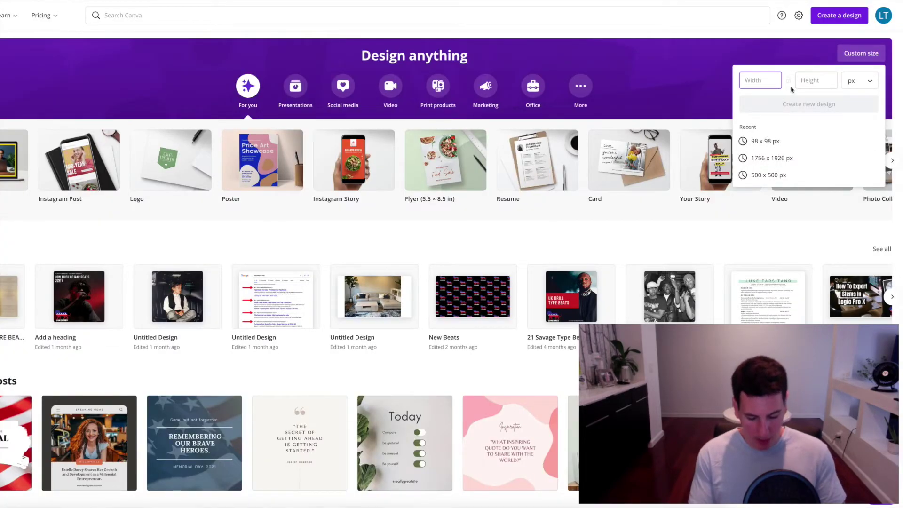
type("300")
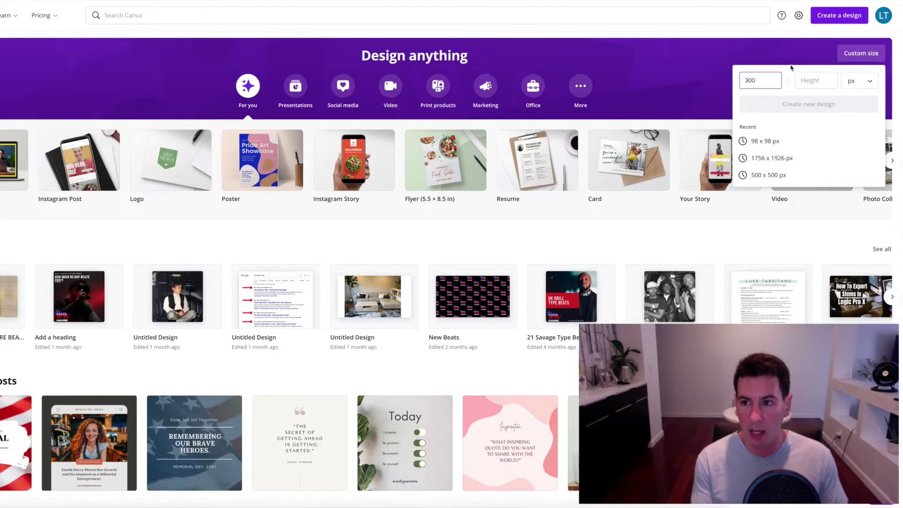
key("Tab")
type("2")
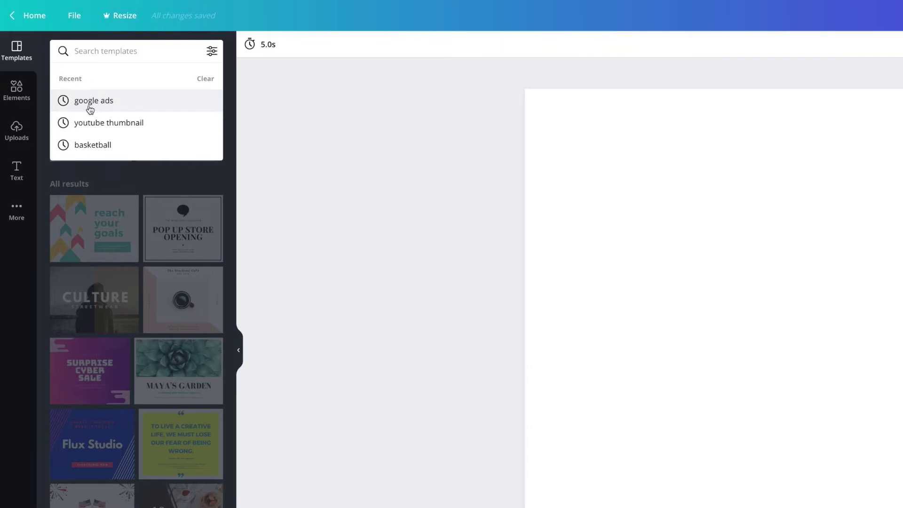
left_click(92, 106)
scroll(157, 394, "down", 7)
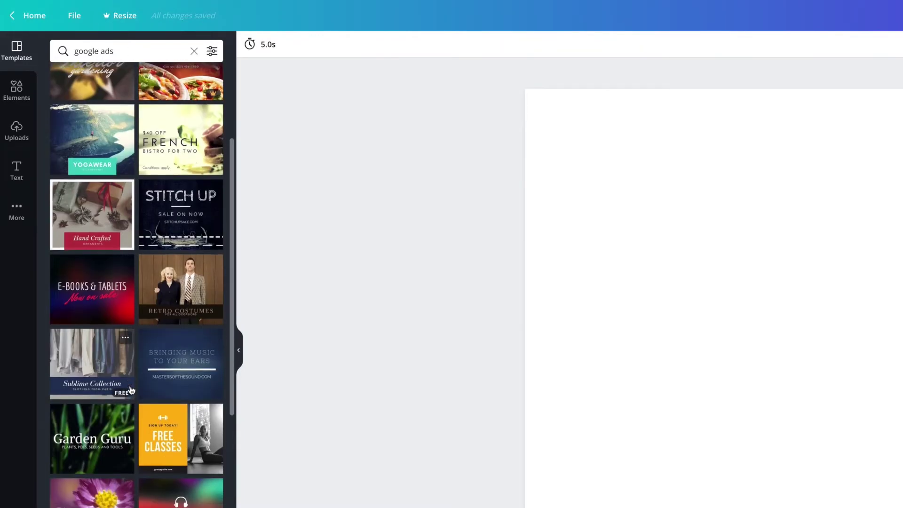
scroll(157, 394, "down", 2)
scroll(128, 395, "down", 2)
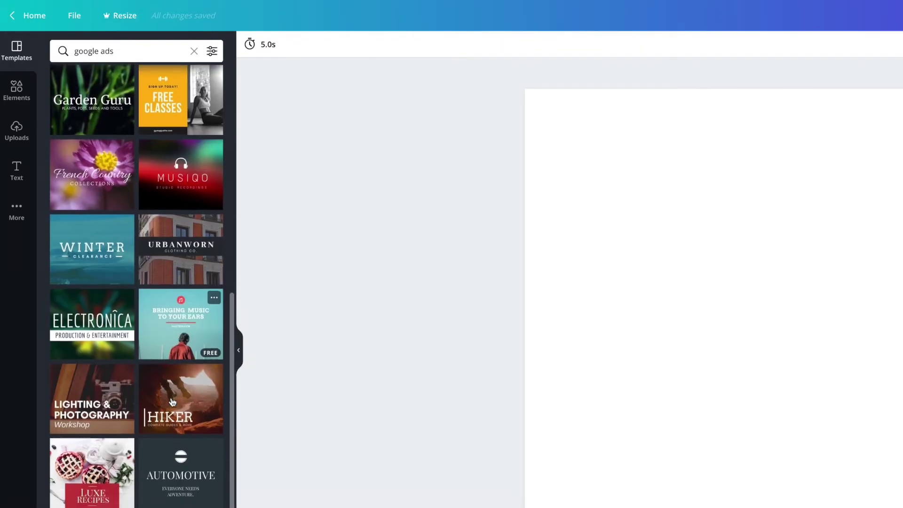
scroll(128, 394, "down", 4)
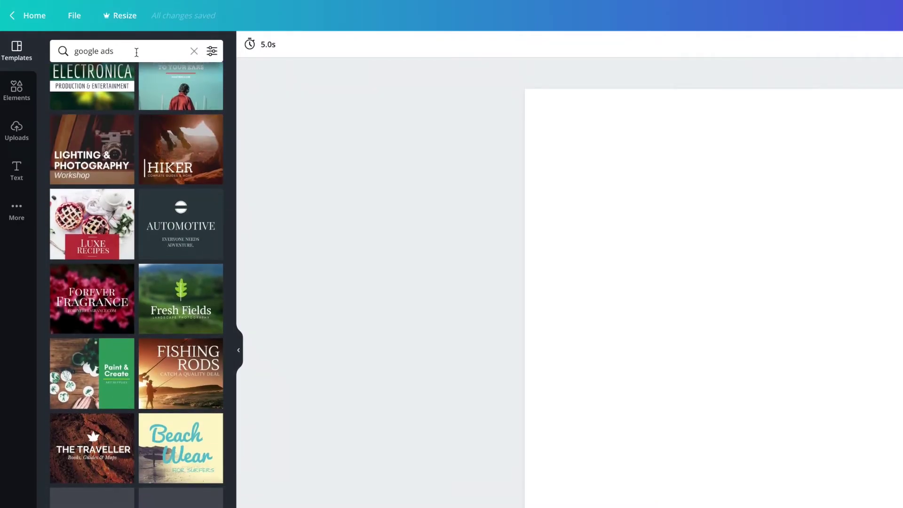
scroll(152, 303, "down", 2)
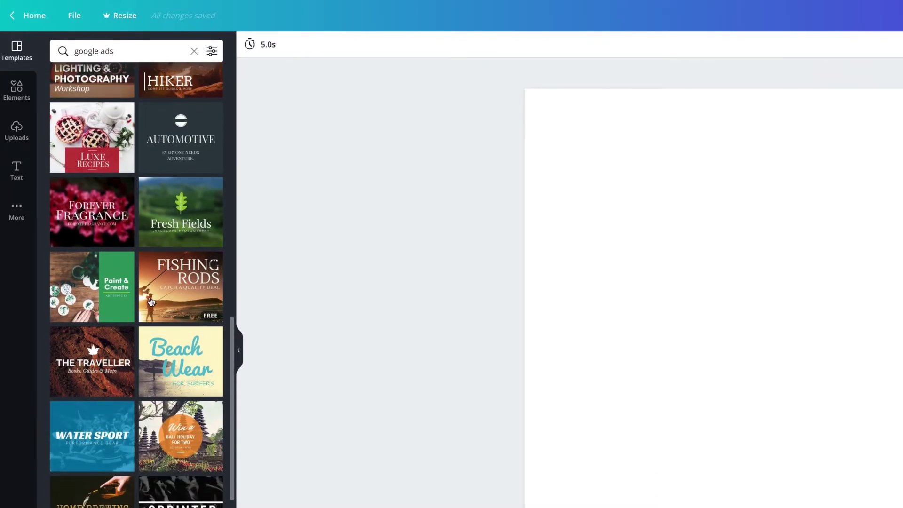
scroll(150, 301, "down", 2)
scroll(151, 301, "down", 2)
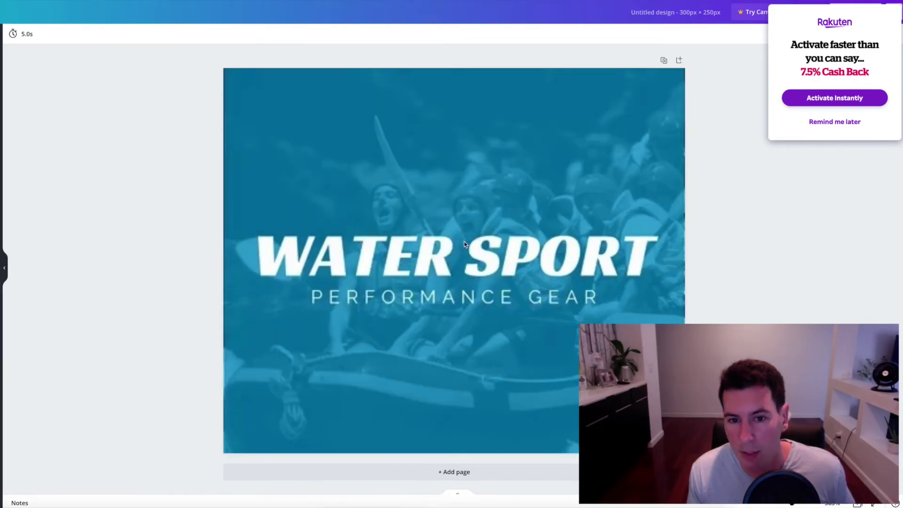
- Drag WATER SPORT near the top of the canvas and PERFORMANCE GEAR right beneath it
left_click(476, 257)
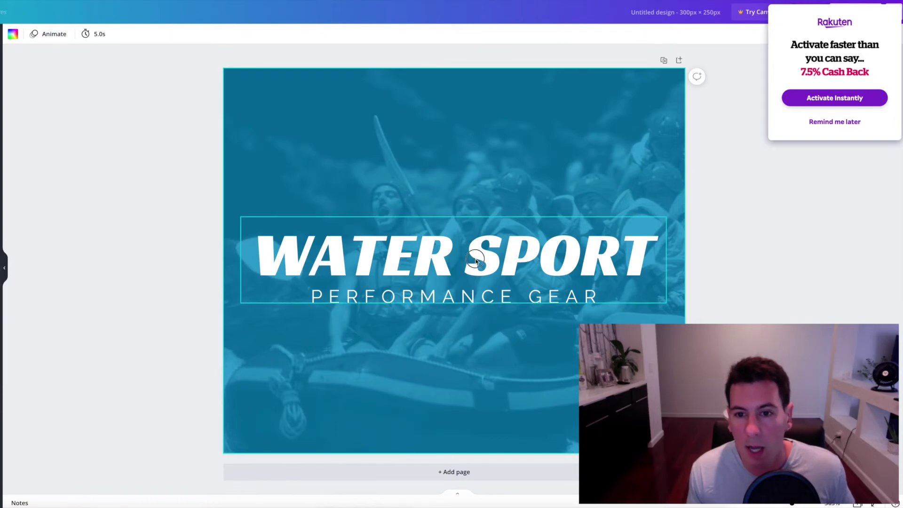
left_click_drag(476, 258, 458, 180)
left_click_drag(391, 297, 362, 354)
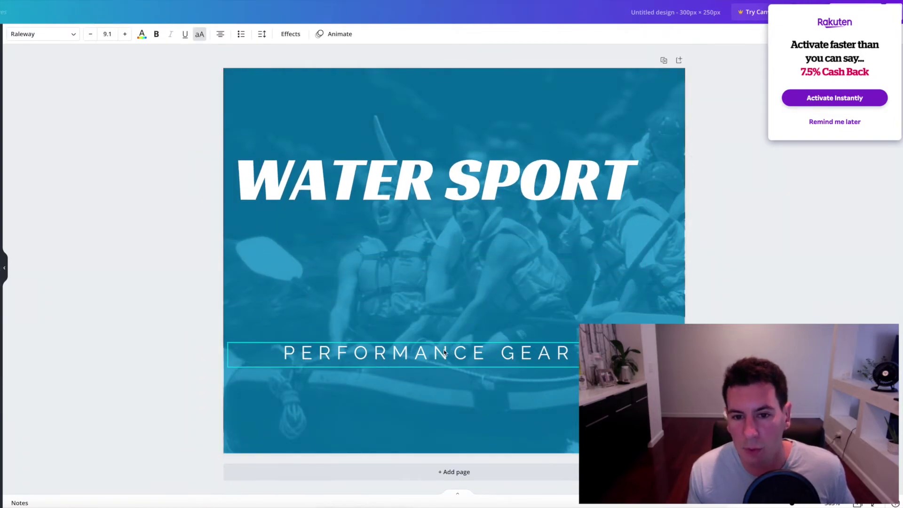
left_click(362, 265)
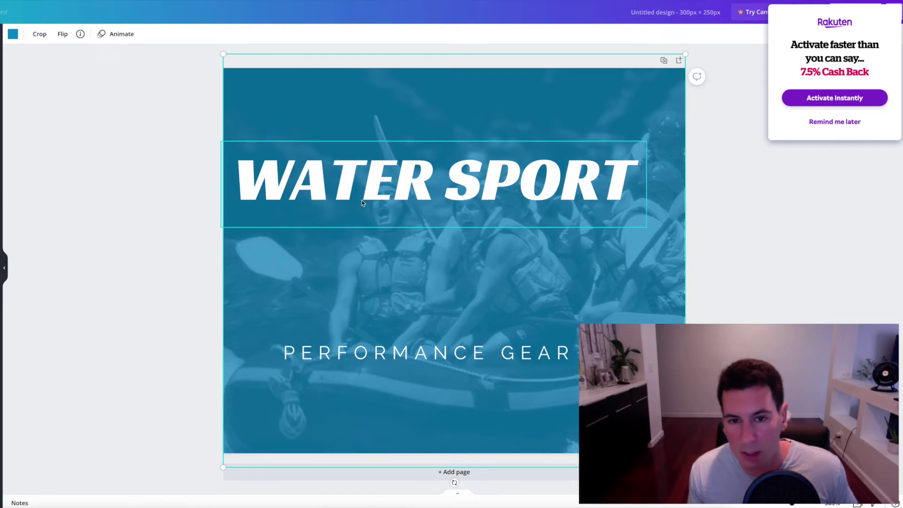
left_click_drag(371, 188, 416, 214)
left_click_drag(489, 187, 467, 160)
left_click_drag(449, 350, 450, 267)
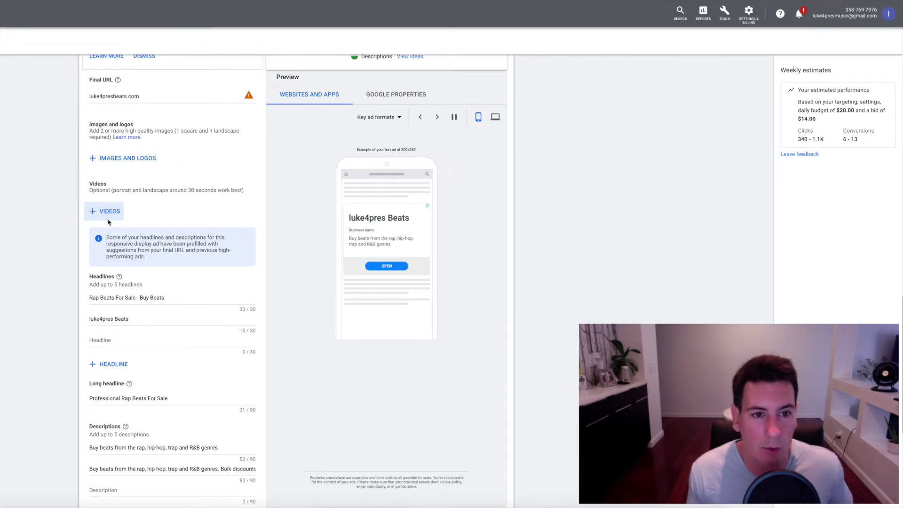
- Add two headline fields and fill them with 'Radio Ready Rap Beats' and 'Bulk Discounts Available'
scroll(37, 252, "down", 1)
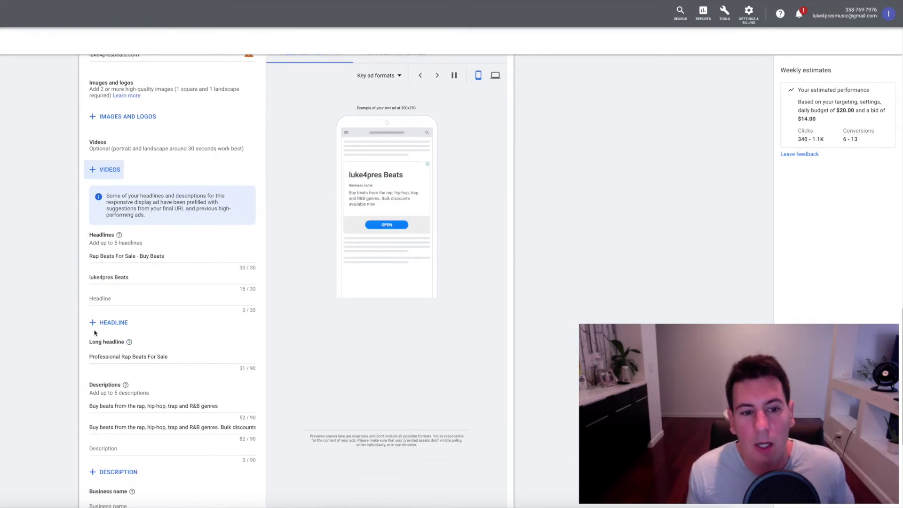
left_click(113, 323)
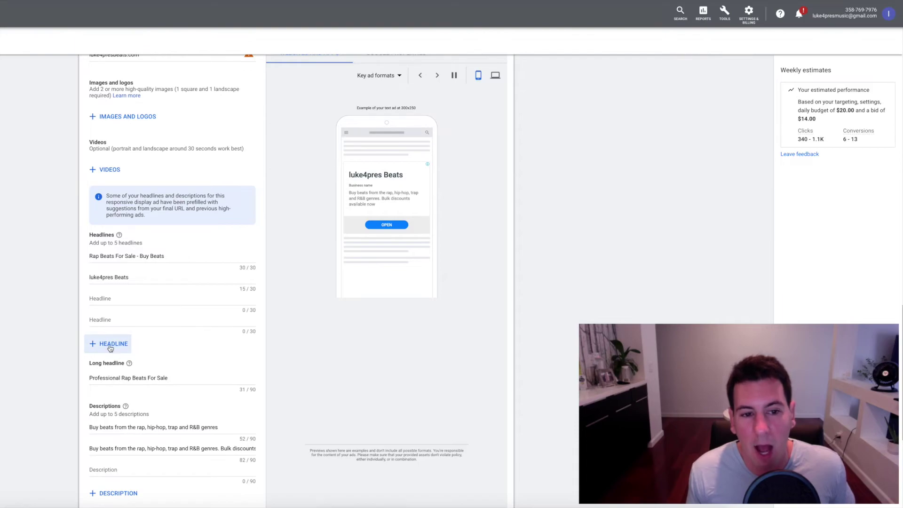
left_click(121, 343)
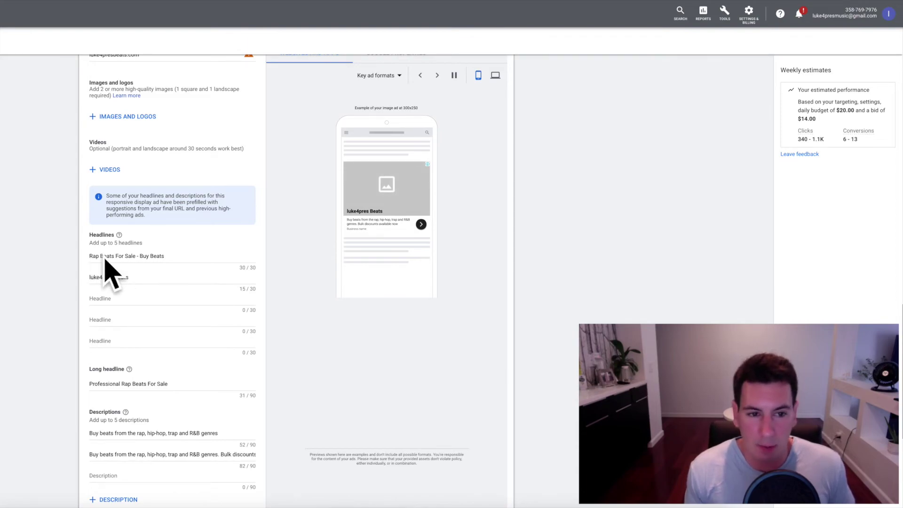
left_click(121, 299)
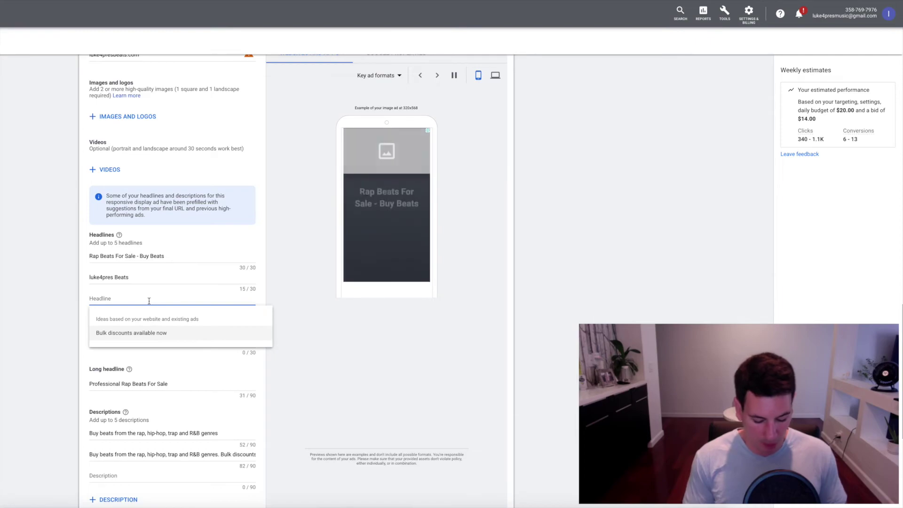
type("Radio Ready R")
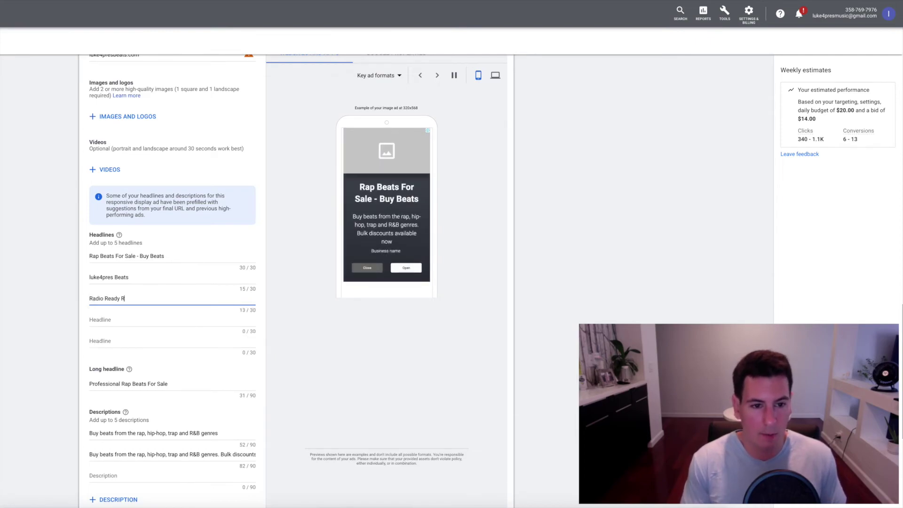
type("ap Beats")
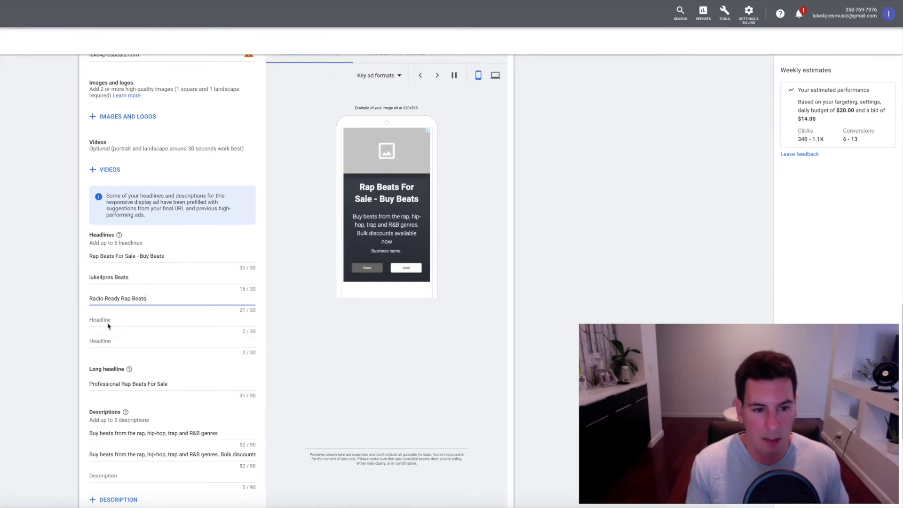
left_click(108, 324)
type("Bulk Discounts Available")
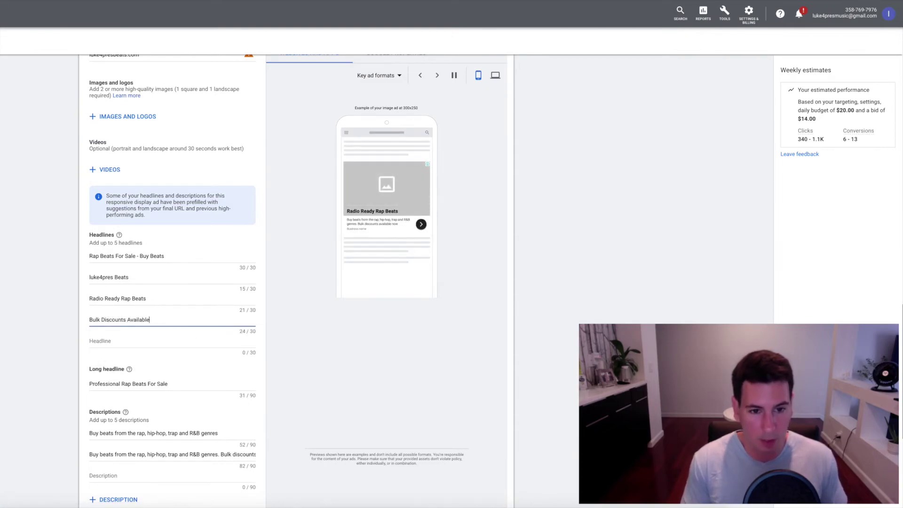
left_click(313, 109)
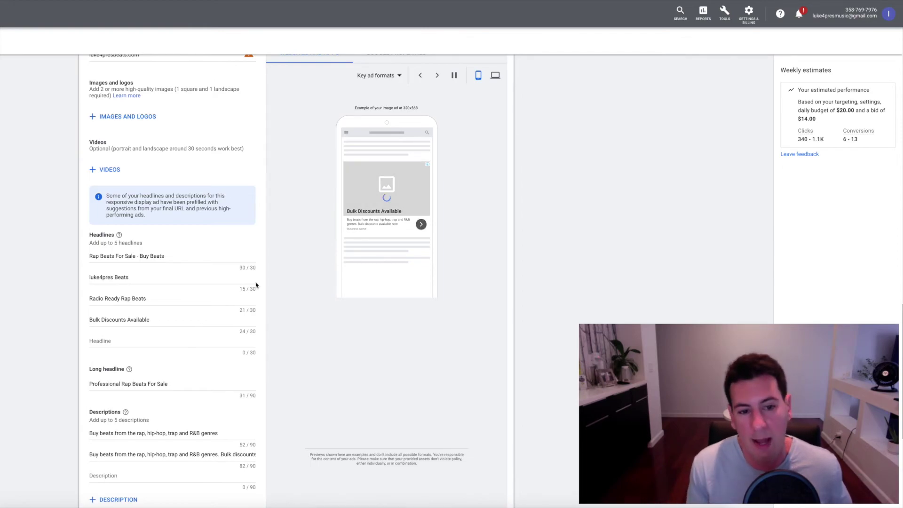
- Pick the saved business name 'luke4pres Beats' and expand the additional ad format options
scroll(280, 295, "down", 2)
scroll(149, 332, "down", 1)
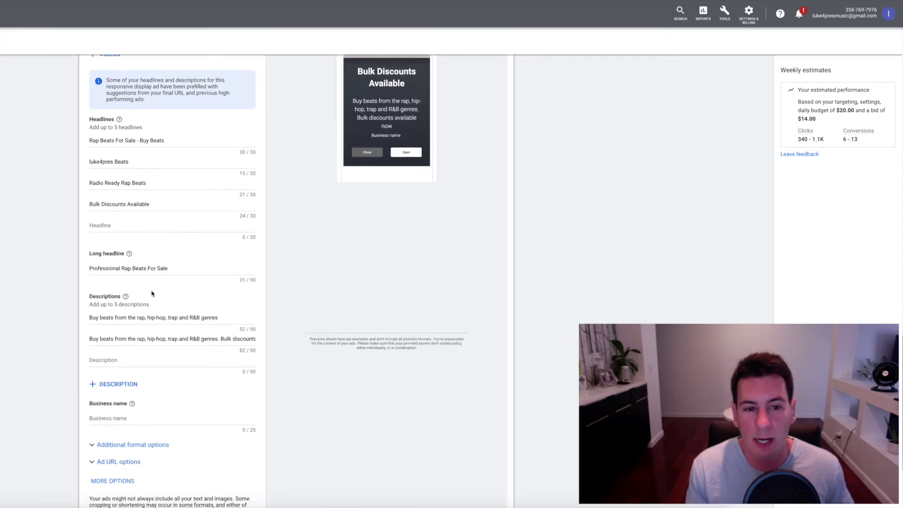
scroll(141, 358, "down", 1)
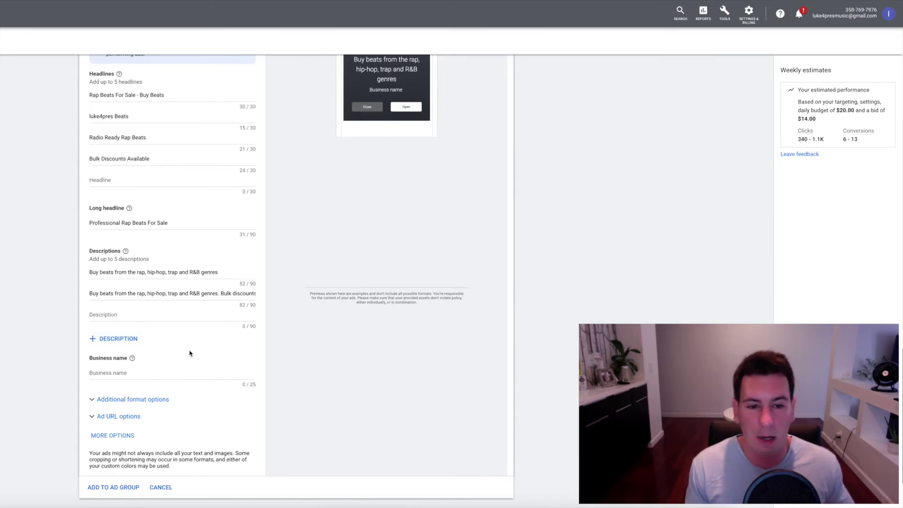
left_click(117, 374)
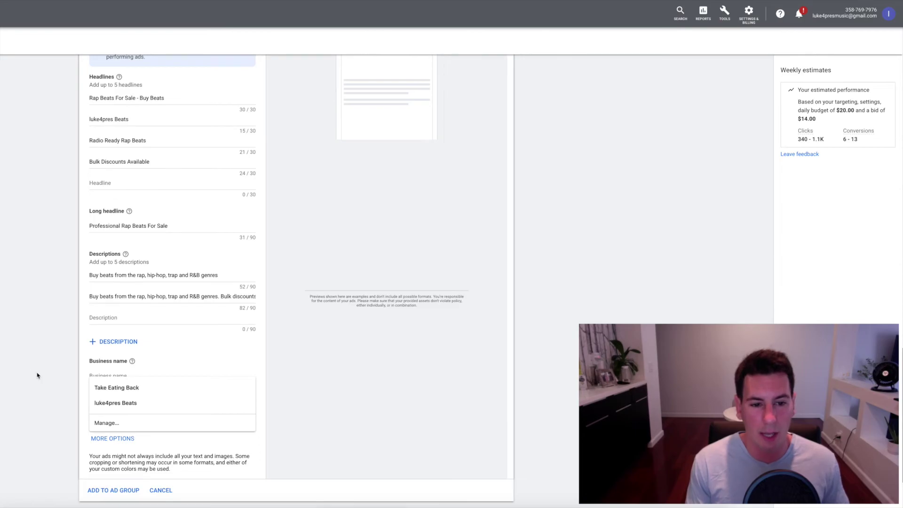
left_click(65, 374)
left_click(100, 375)
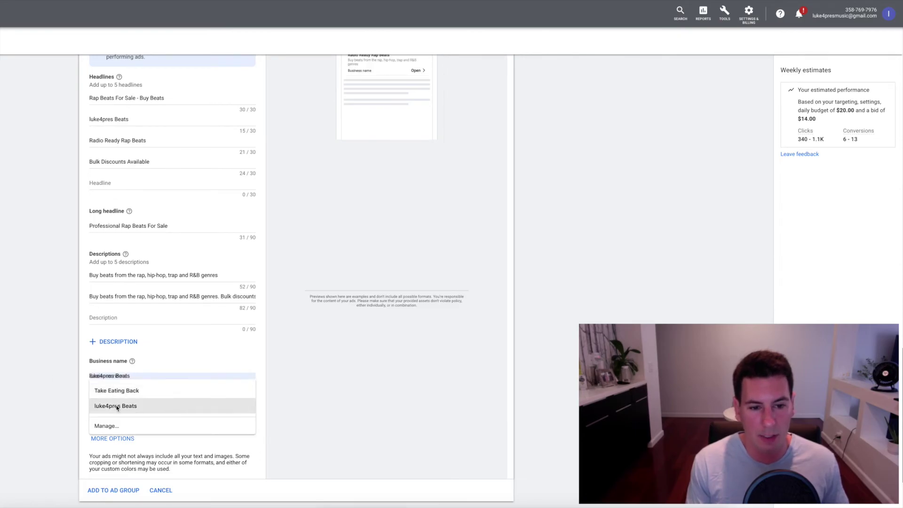
left_click(115, 403)
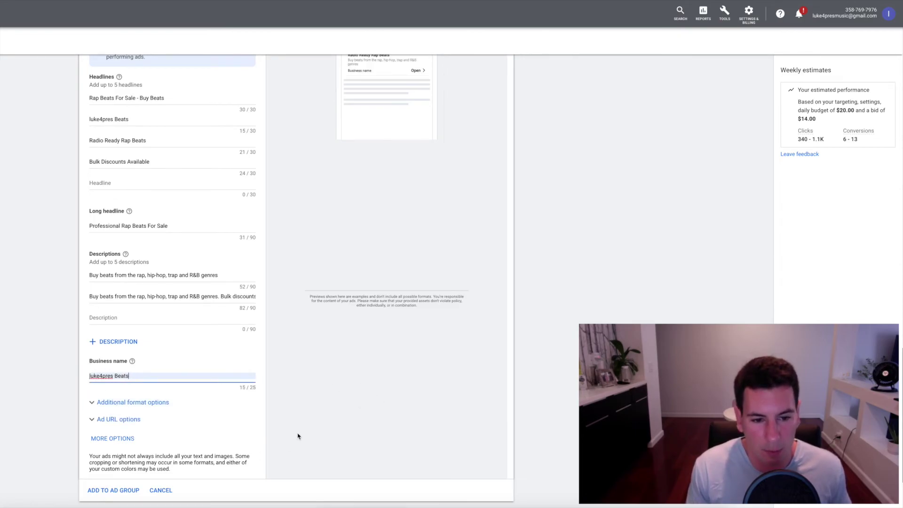
scroll(301, 437, "down", 1)
left_click(132, 356)
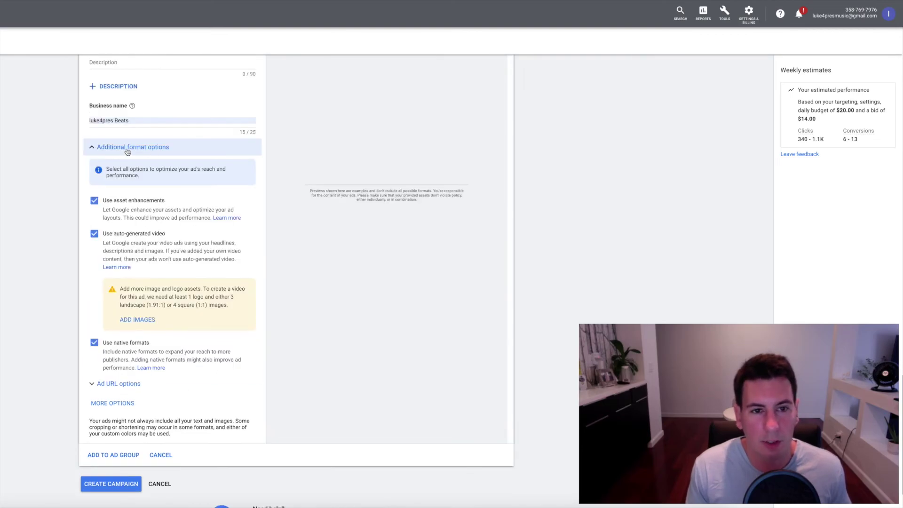
left_click(92, 147)
left_click(93, 318)
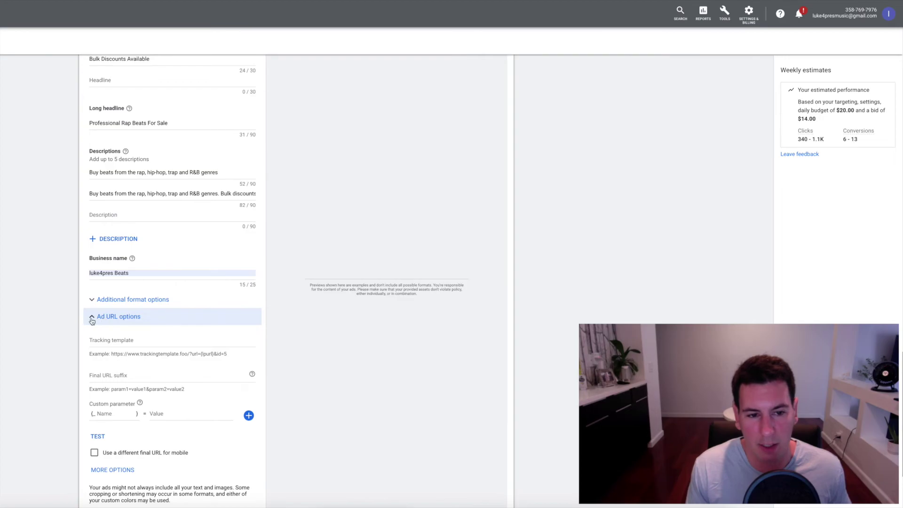
left_click(93, 319)
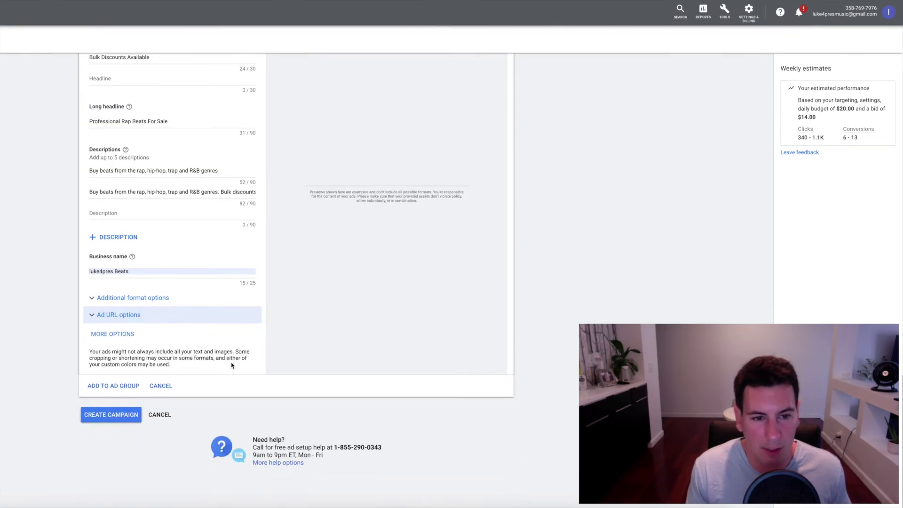
scroll(195, 334, "up", 15)
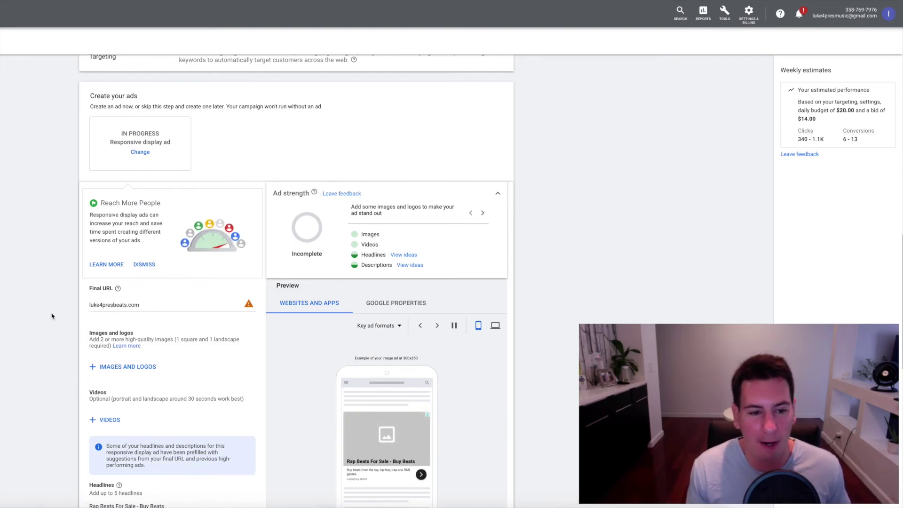
scroll(54, 318, "down", 5)
scroll(54, 318, "up", 3)
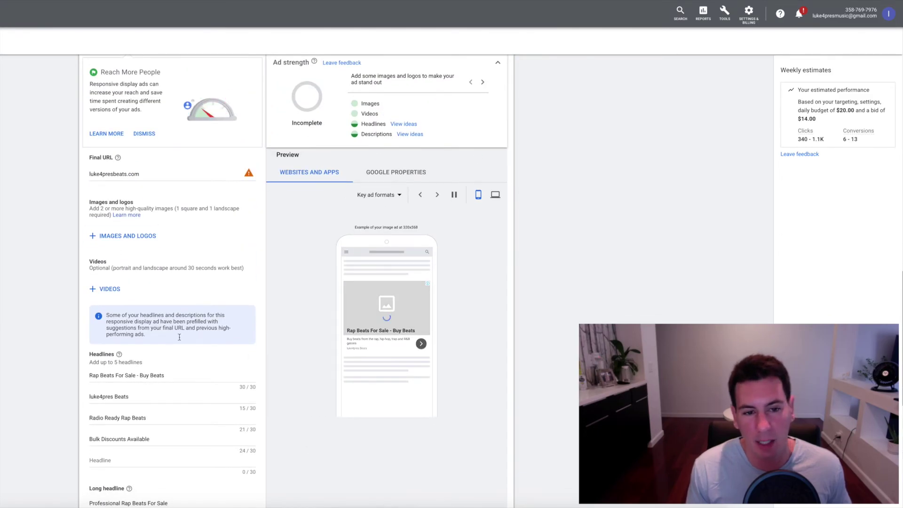
scroll(270, 334, "down", 2)
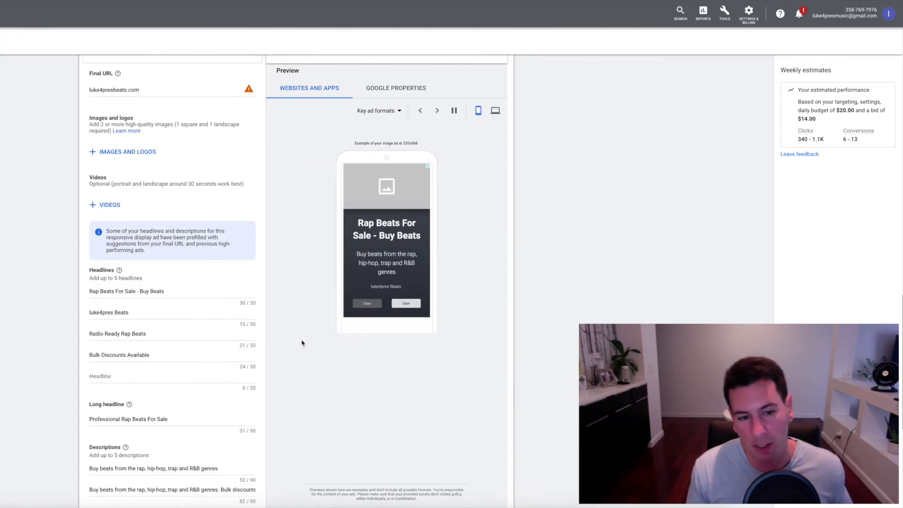
scroll(61, 352, "down", 6)
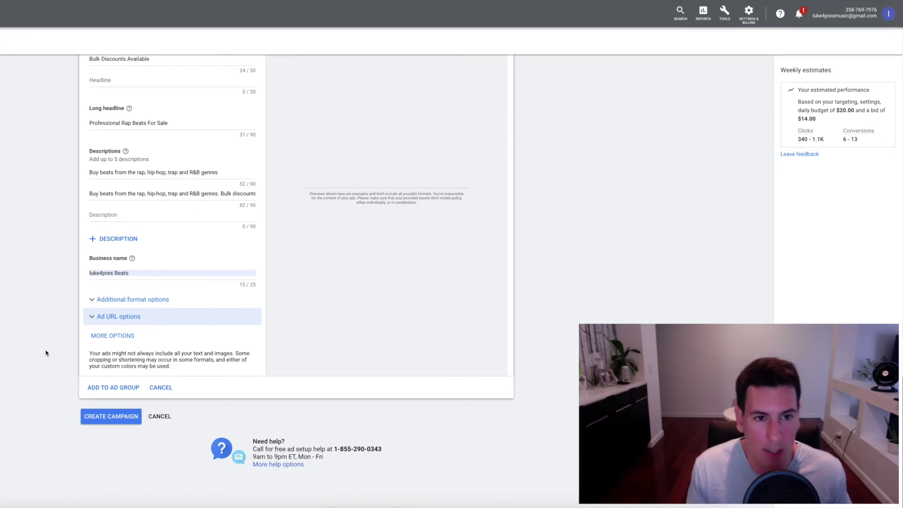
scroll(45, 353, "up", 2)
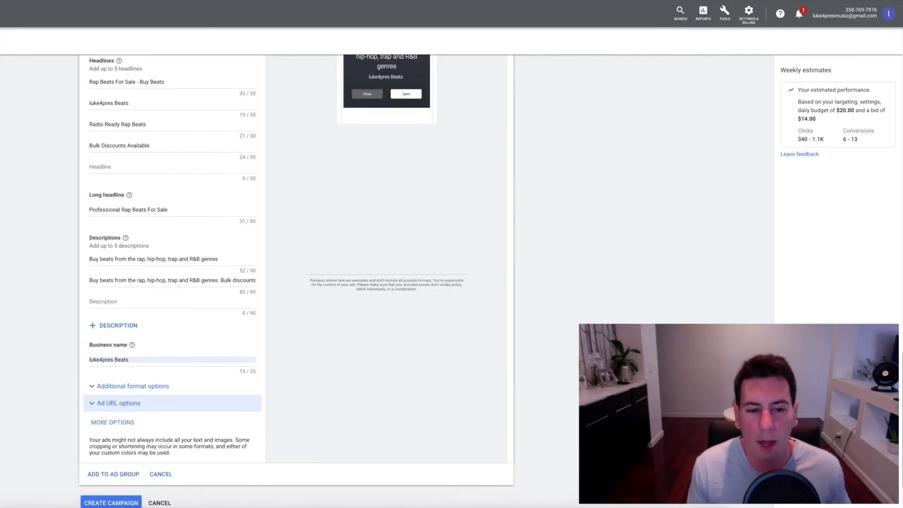
scroll(296, 282, "down", 2)
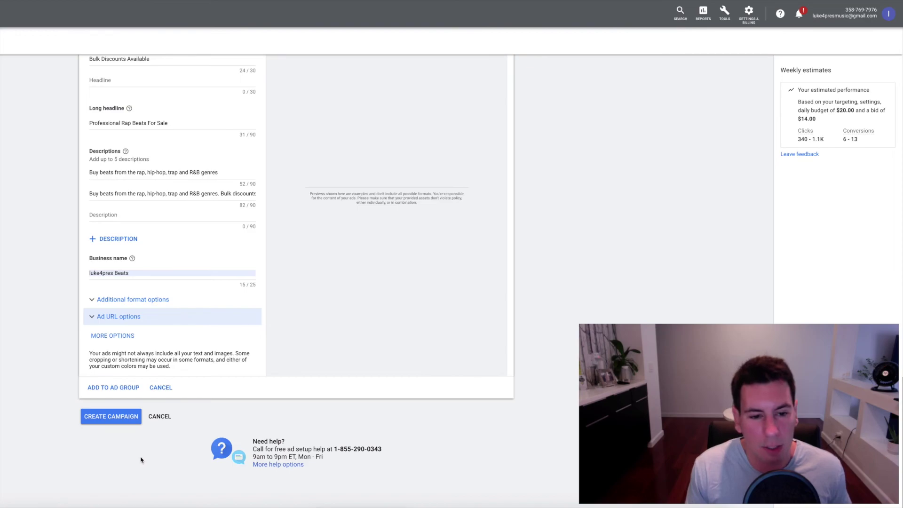